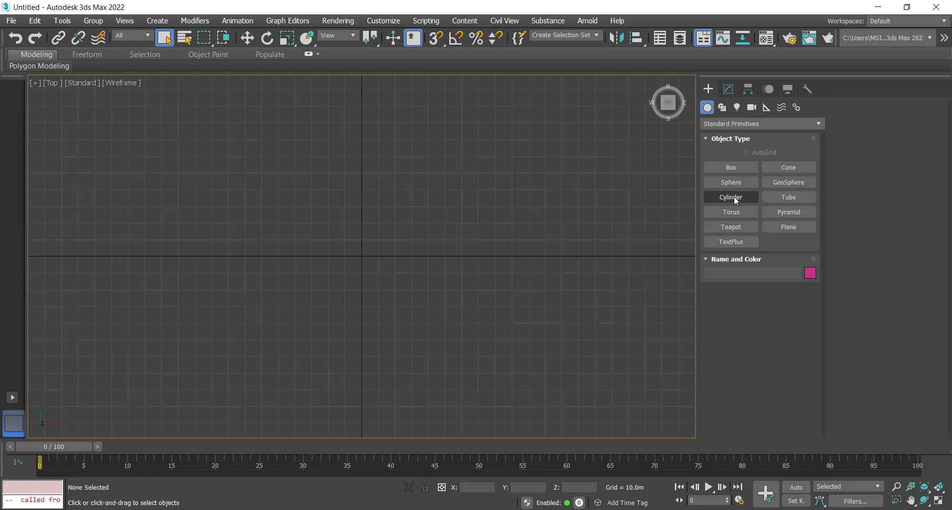
Step: Create a tube at the origin with radii of about 36 m and 33 m and a height of about 19 m
{"action": "left_click", "coordinate": [778, 197]}
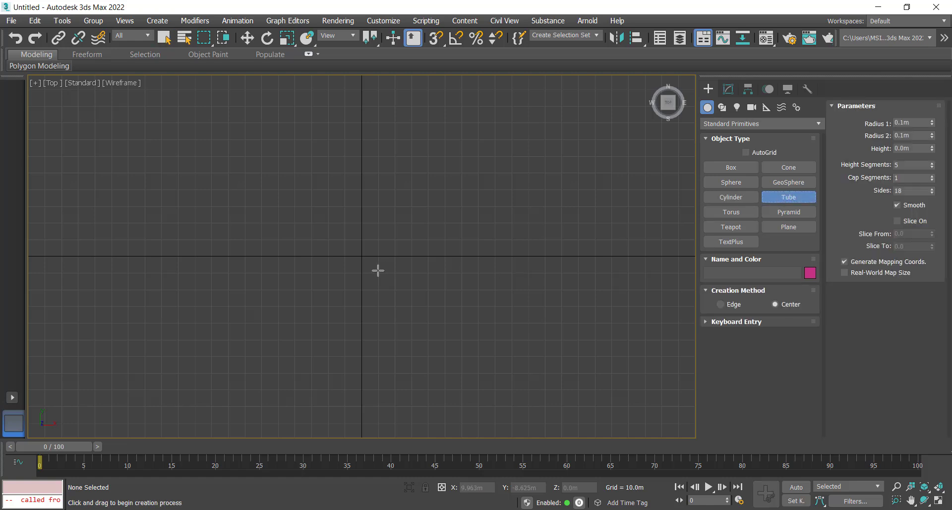
{"action": "left_click_drag", "start_coordinate": [362, 256], "coordinate": [420, 274]}
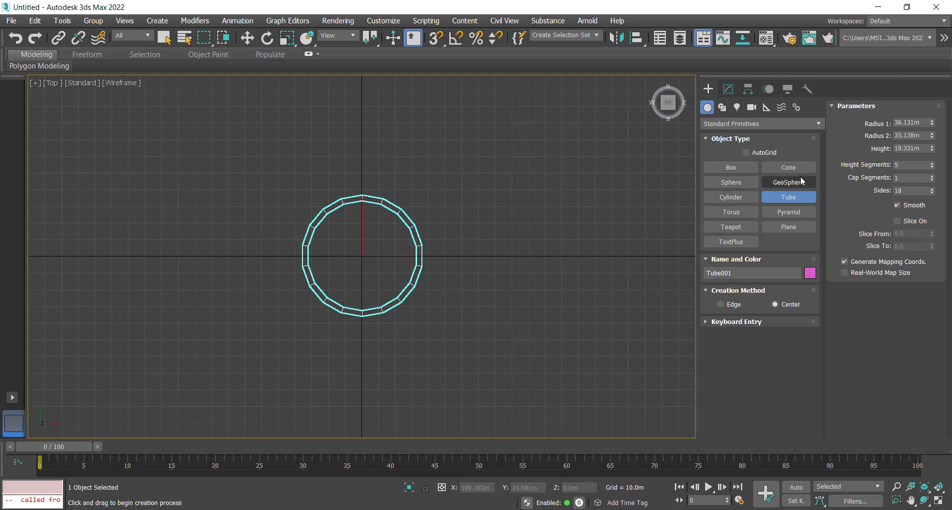
Step: Create a torus at the origin with Radius 1 about 36 m and Radius 2 about 7.3 m, and switch to the perspective view
{"action": "left_click", "coordinate": [731, 212]}
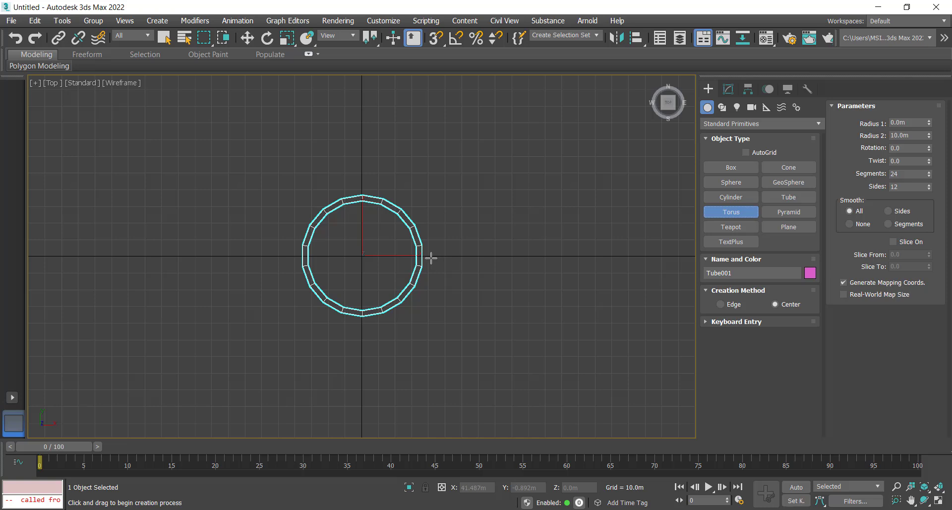
{"action": "left_click_drag", "start_coordinate": [362, 255], "coordinate": [419, 276]}
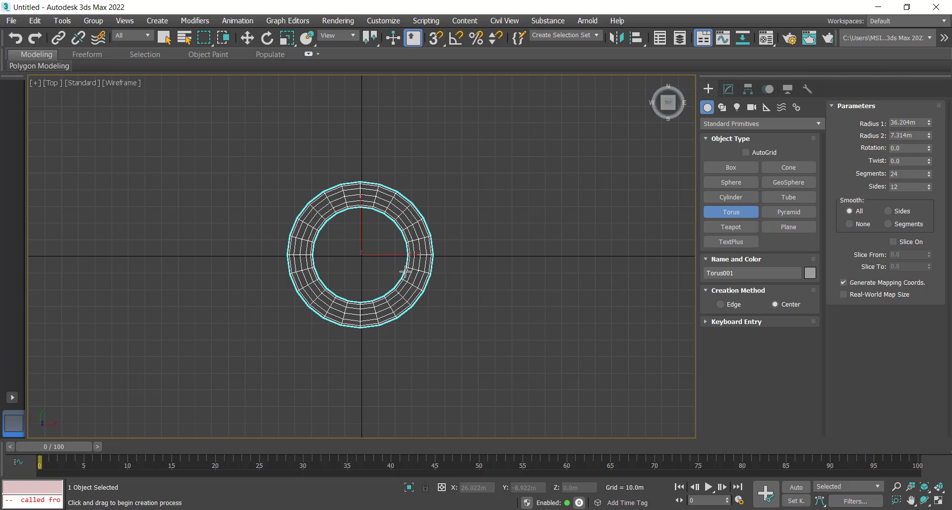
{"action": "key", "text": "p"}
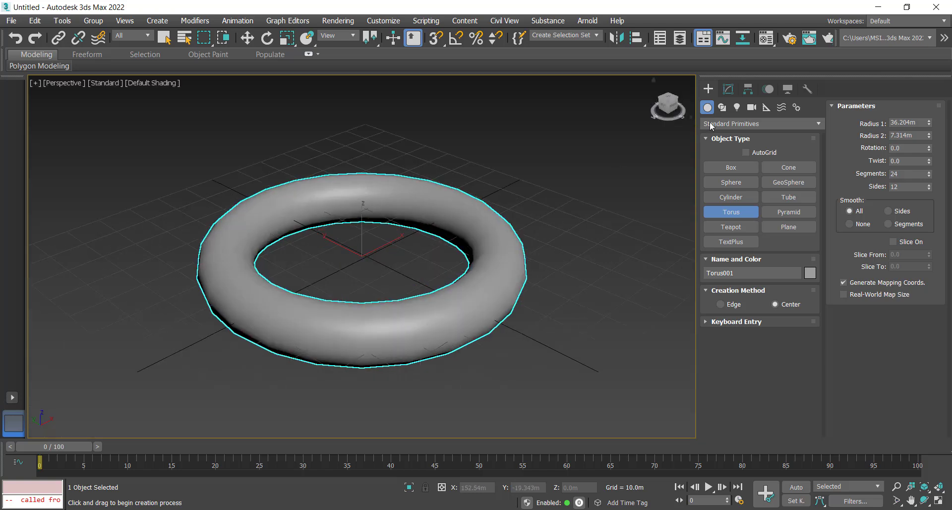
Step: Set the torus's sides to 6 and show edged faces in the viewport
{"action": "left_click", "coordinate": [728, 90]}
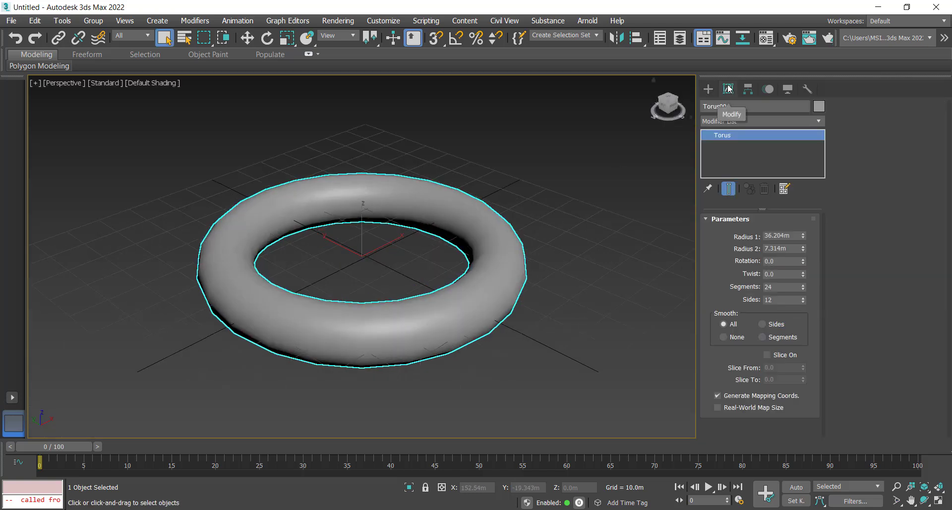
{"action": "double_click", "coordinate": [780, 299]}
{"action": "key", "text": "Return"}
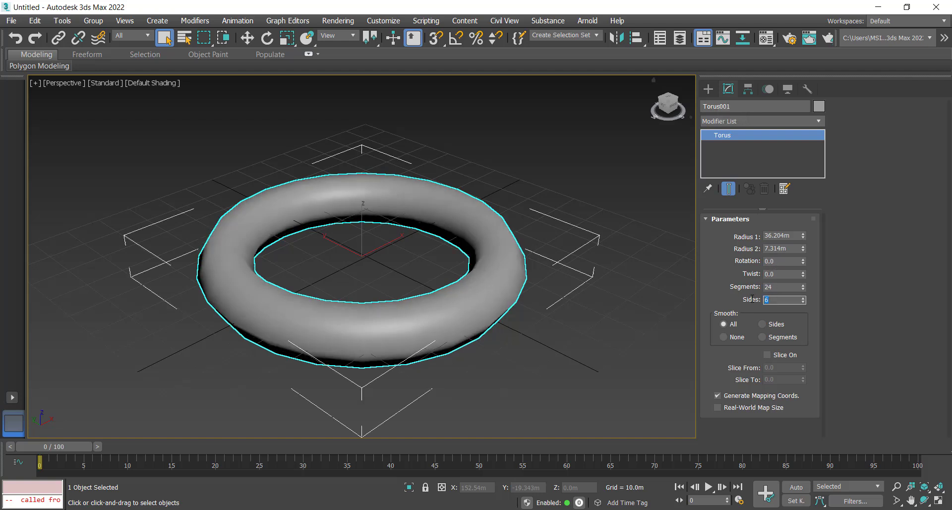
{"action": "middle_click_drag", "start_coordinate": [677, 294], "coordinate": [639, 290]}
{"action": "key", "text": "F4"}
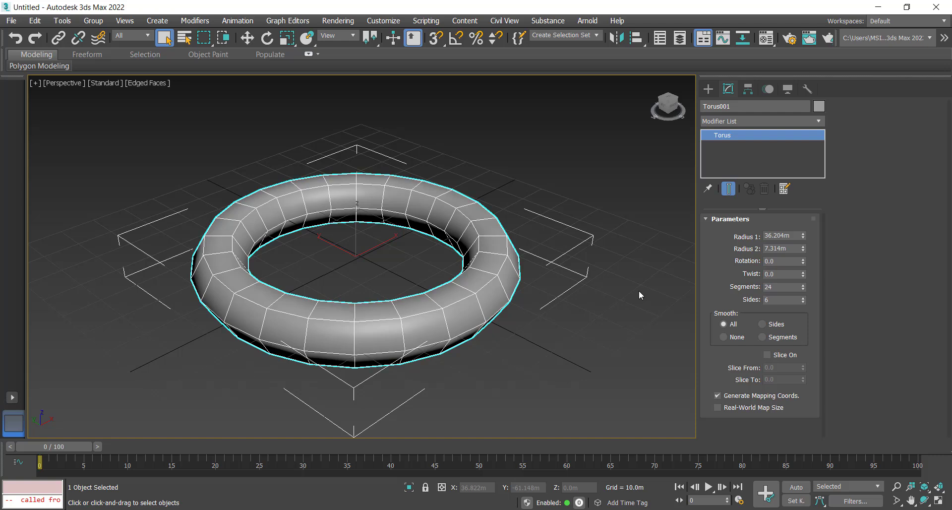
Step: Set the torus's sides to 4 and its smoothing to None
{"action": "double_click", "coordinate": [767, 301]}
{"action": "type", "text": "4"}
{"action": "key", "text": "Return"}
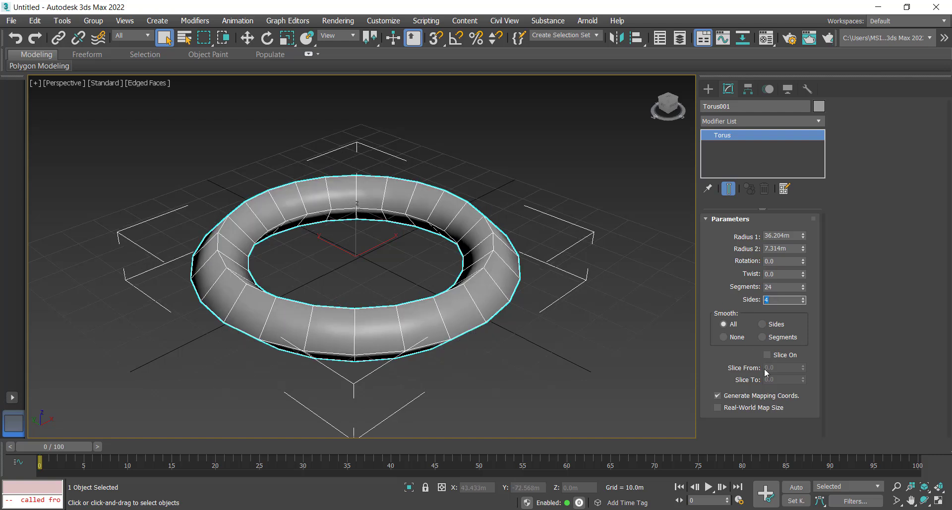
{"action": "left_click", "coordinate": [740, 338]}
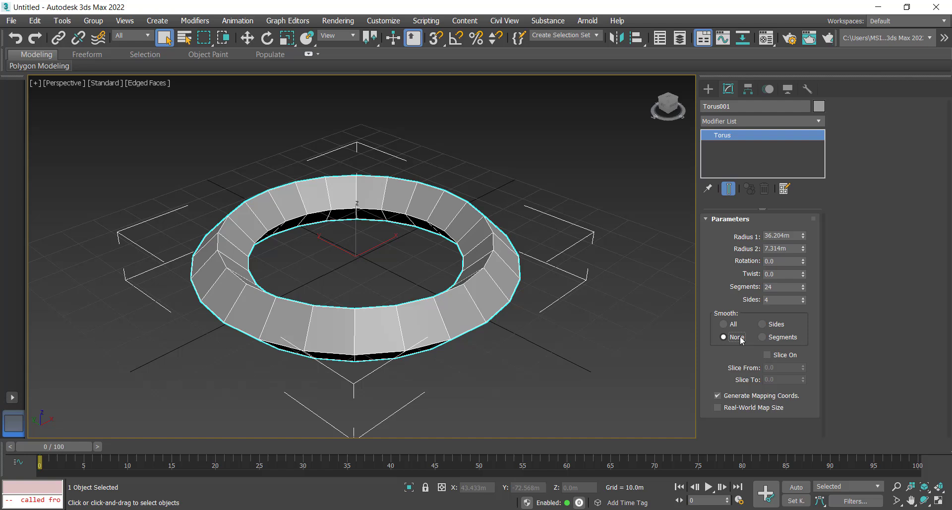
Step: Set the torus's rotation to 45 and its segments to 6 to form a hexagonal frame
{"action": "double_click", "coordinate": [777, 260]}
{"action": "type", "text": "45"}
{"action": "key", "text": "Return"}
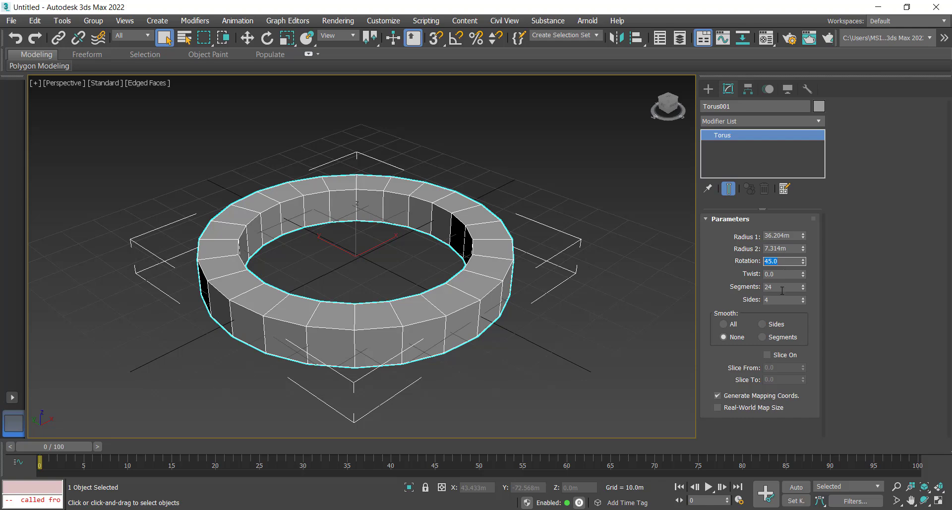
{"action": "double_click", "coordinate": [780, 287]}
{"action": "key", "text": "Return"}
{"action": "middle_click_drag", "start_coordinate": [587, 289], "coordinate": [509, 292], "text": "alt"}
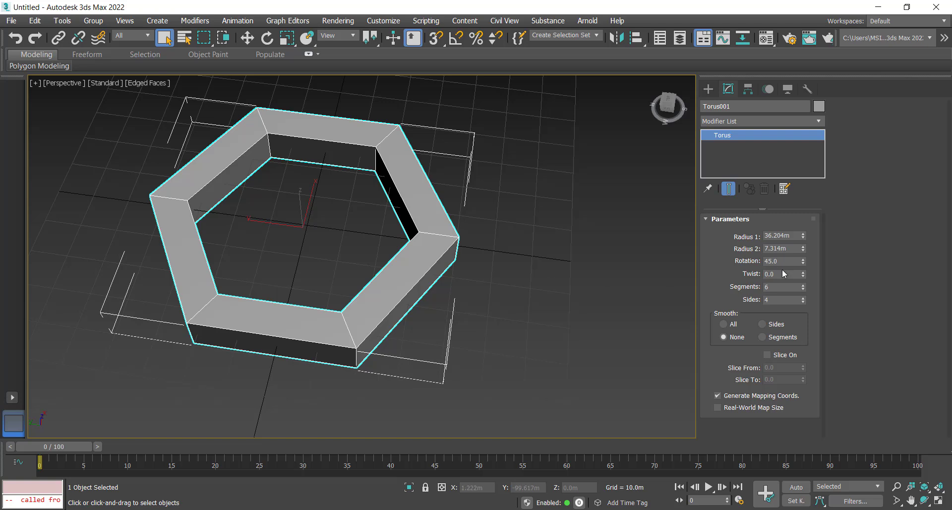
Step: Reduce the hexagonal torus's Radius 2 to about 2.8 m and its Radius 1 to about 31.5 m
{"action": "left_click_drag", "start_coordinate": [803, 248], "coordinate": [805, 280]}
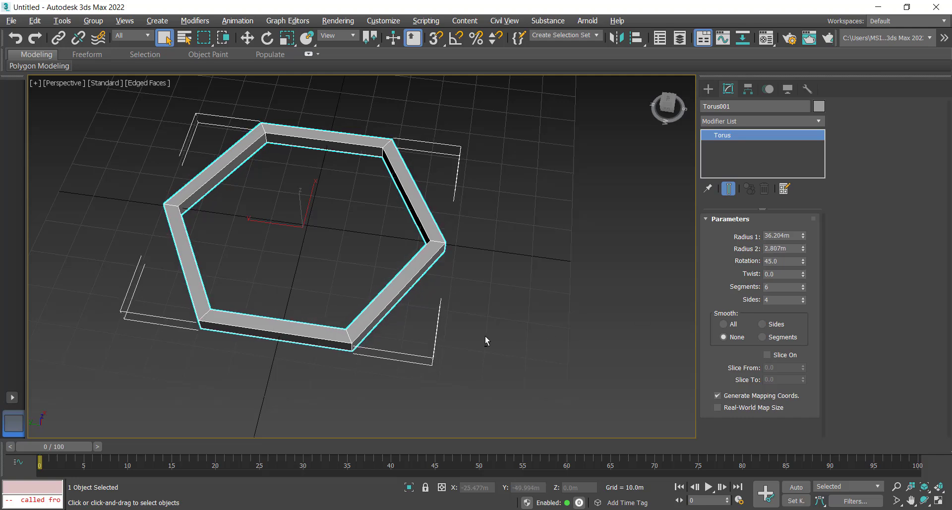
{"action": "middle_click_drag", "start_coordinate": [484, 335], "coordinate": [465, 329], "text": "alt"}
{"action": "left_click_drag", "start_coordinate": [803, 234], "coordinate": [802, 241]}
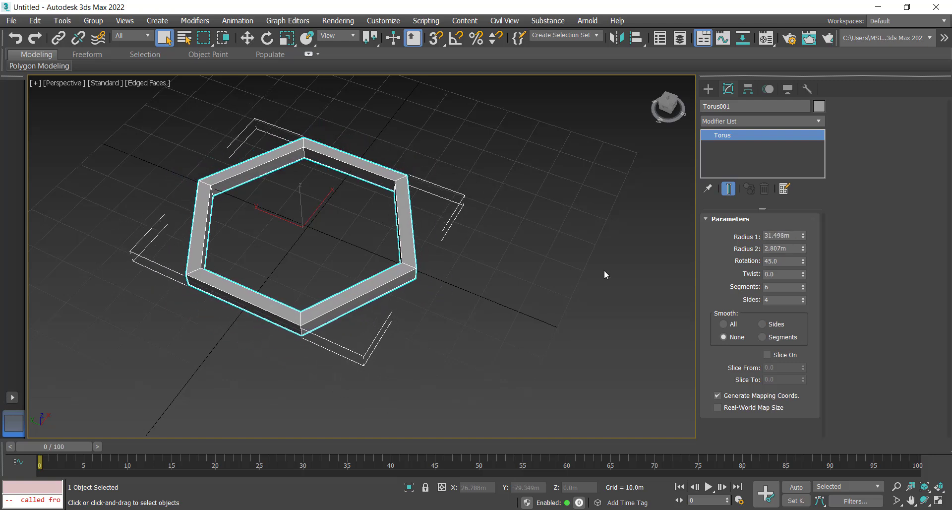
Step: Create an ExposeTm helper near the middle of the hexagonal torus
{"action": "scroll", "coordinate": [391, 263], "scroll_direction": "down", "scroll_amount": 3}
{"action": "left_click", "coordinate": [709, 91]}
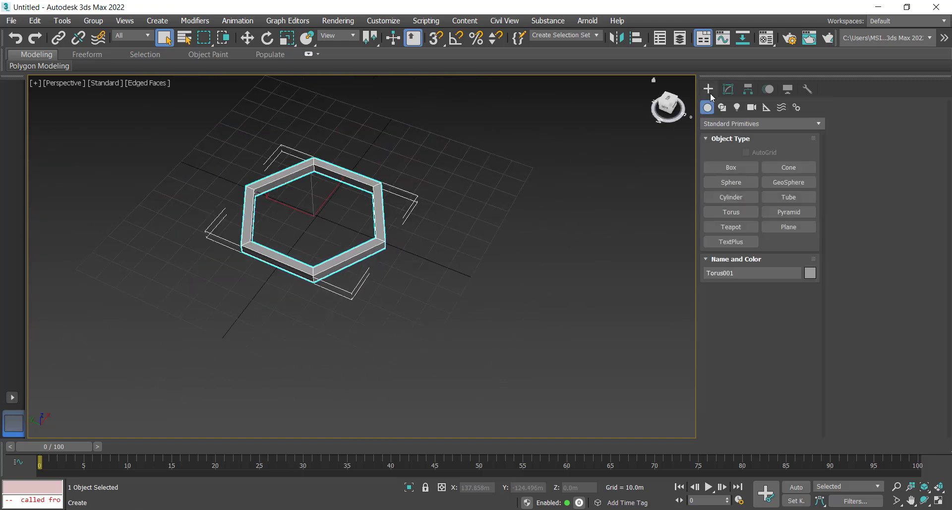
{"action": "left_click", "coordinate": [766, 107]}
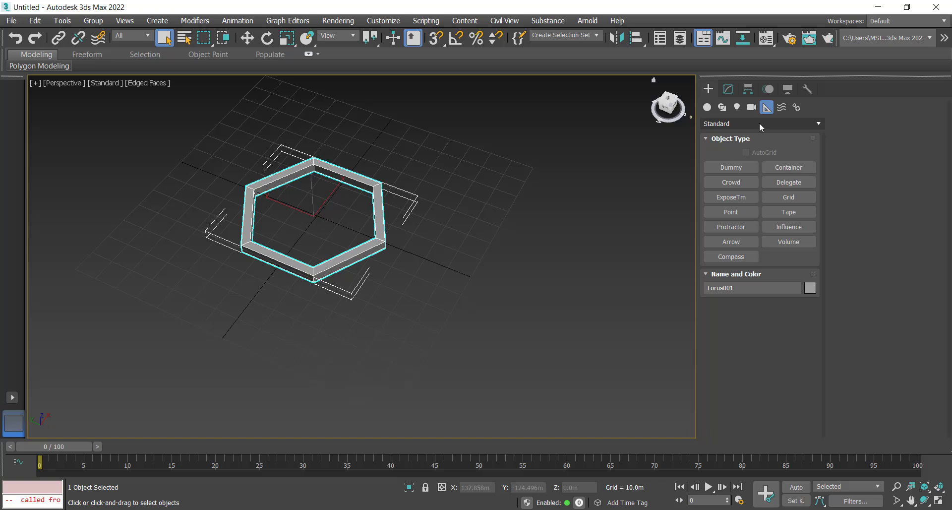
{"action": "left_click", "coordinate": [741, 201]}
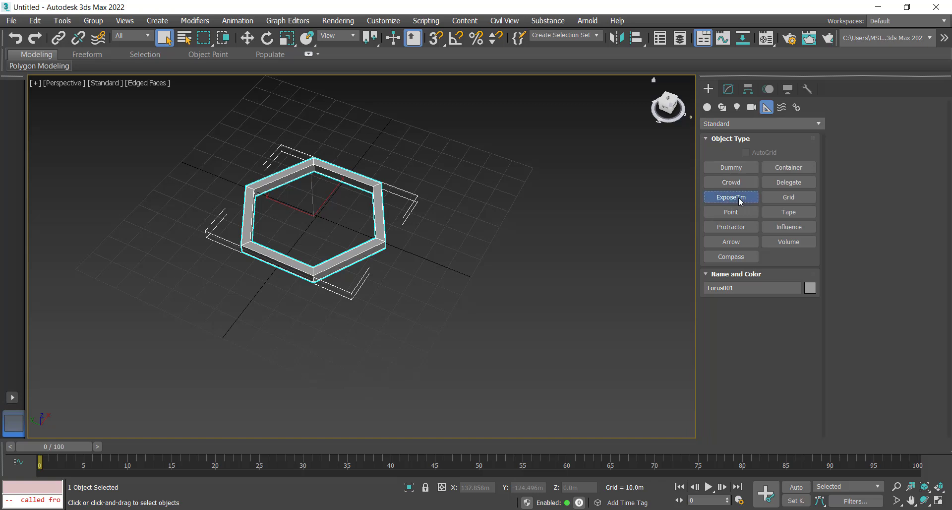
{"action": "left_click", "coordinate": [316, 216]}
Step: Align the ExposeTm helper to the torus, center to center, in X, Y and Z position
{"action": "key", "text": "alt+a"}
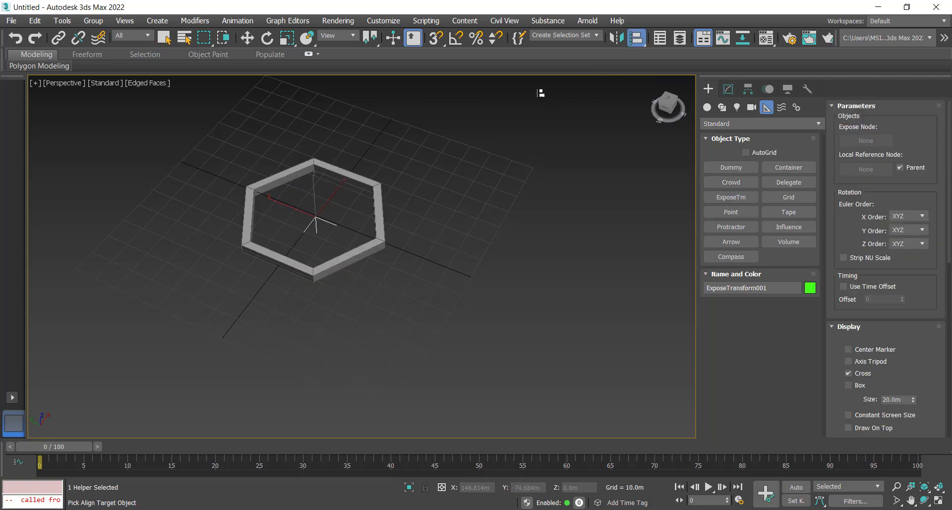
{"action": "left_click", "coordinate": [377, 193]}
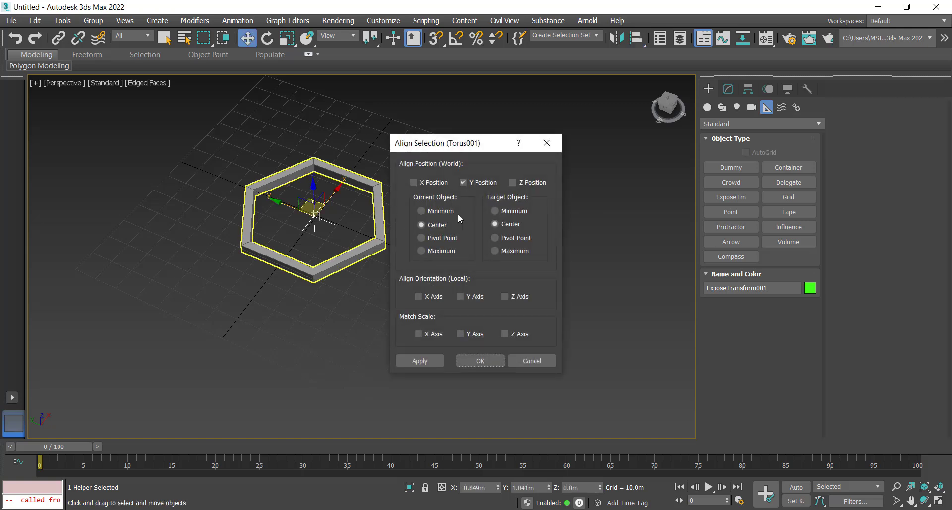
{"action": "left_click", "coordinate": [435, 182]}
{"action": "left_click", "coordinate": [526, 182]}
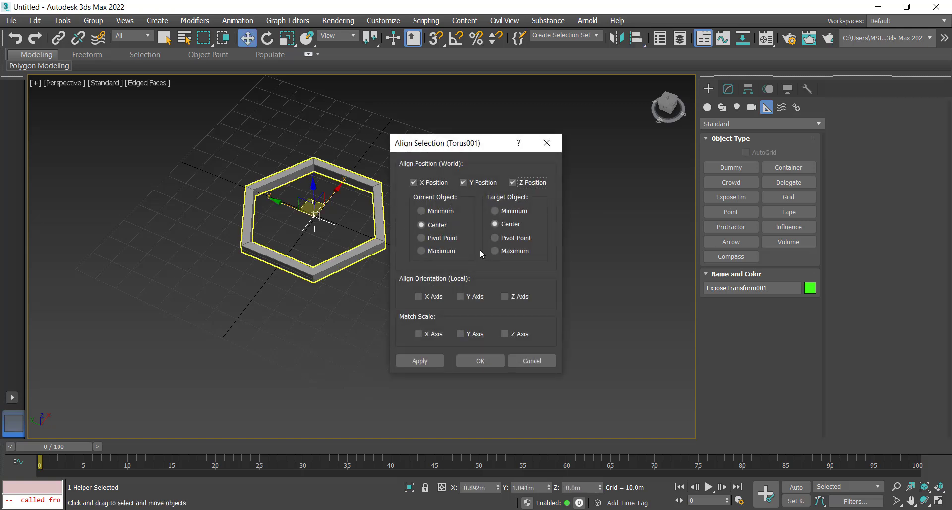
{"action": "left_click", "coordinate": [480, 361]}
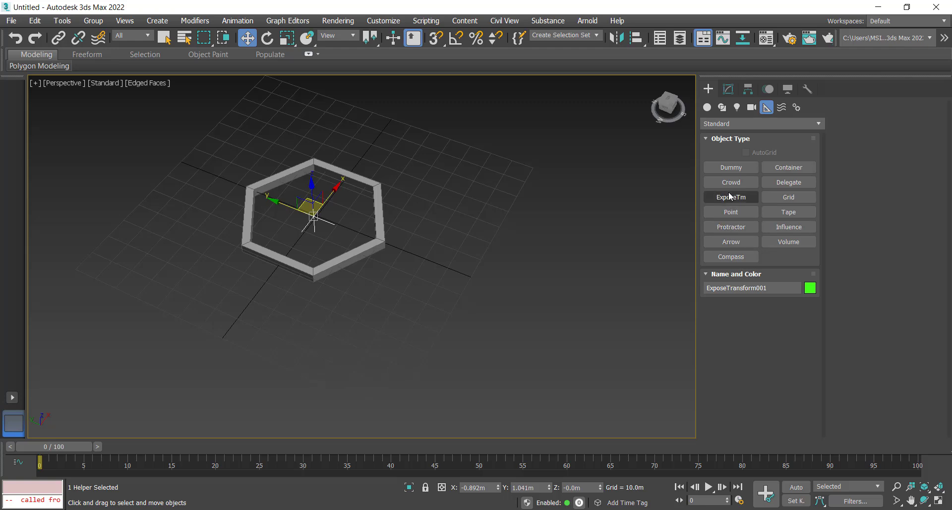
Step: Create a small dummy helper on the ground outside the hexagonal torus and deselect it
{"action": "left_click", "coordinate": [743, 170]}
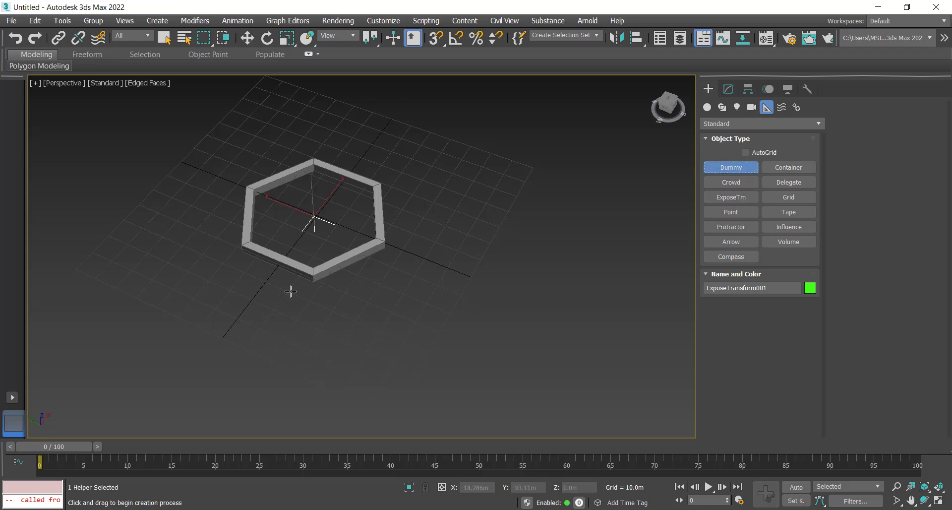
{"action": "left_click_drag", "start_coordinate": [172, 296], "coordinate": [182, 307]}
{"action": "right_click", "coordinate": [180, 304]}
{"action": "left_click", "coordinate": [284, 322]}
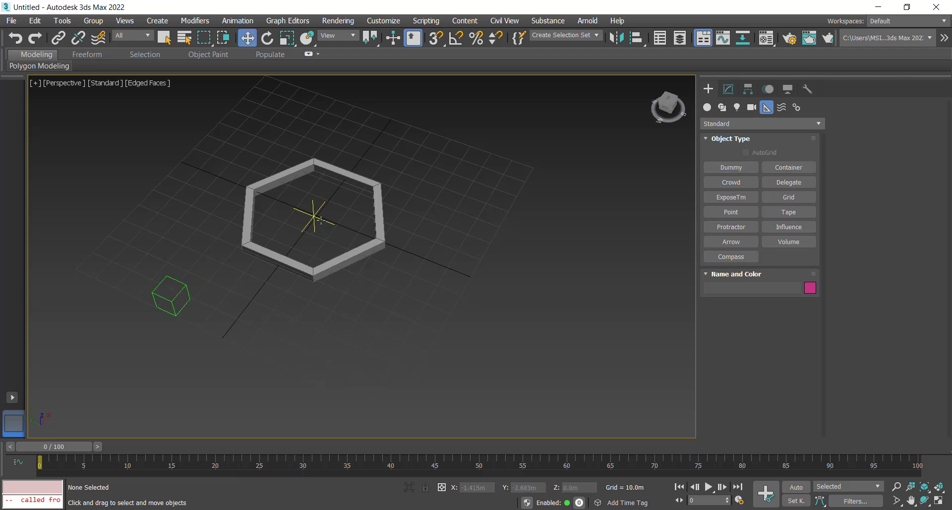
Step: Link the ExposeTm helper to the hexagonal torus as its parent
{"action": "left_click", "coordinate": [321, 220]}
{"action": "left_click", "coordinate": [58, 38]}
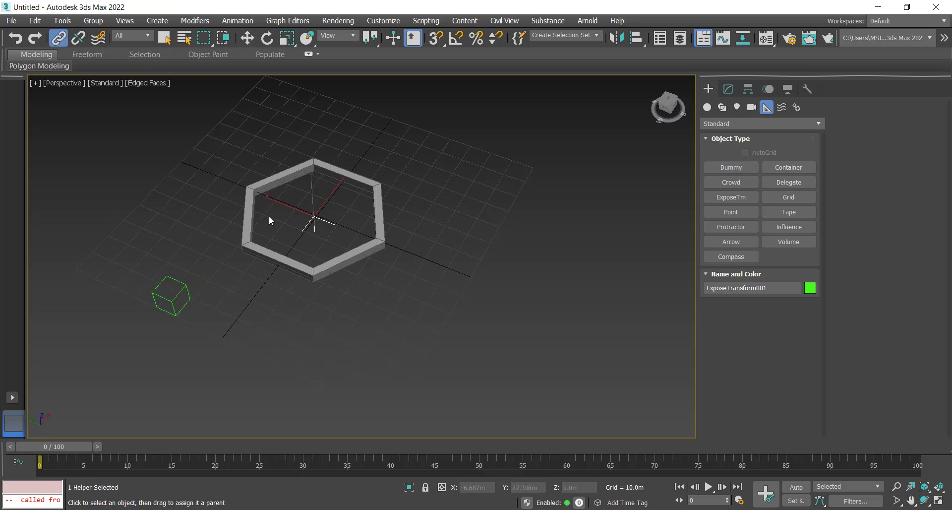
{"action": "left_click_drag", "start_coordinate": [319, 225], "coordinate": [352, 252]}
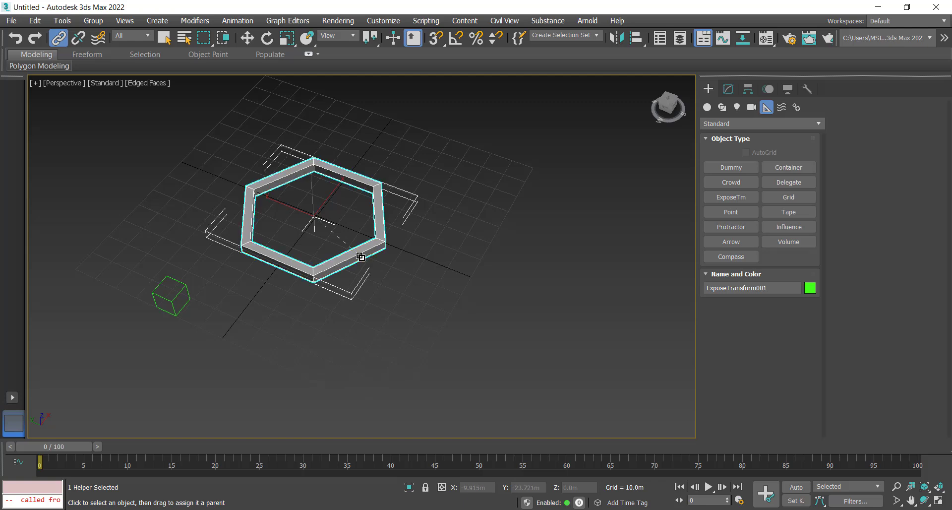
Step: Set the helper's expose node to the torus, turn off Parent, and use the dummy as the local reference node
{"action": "left_click", "coordinate": [727, 89]}
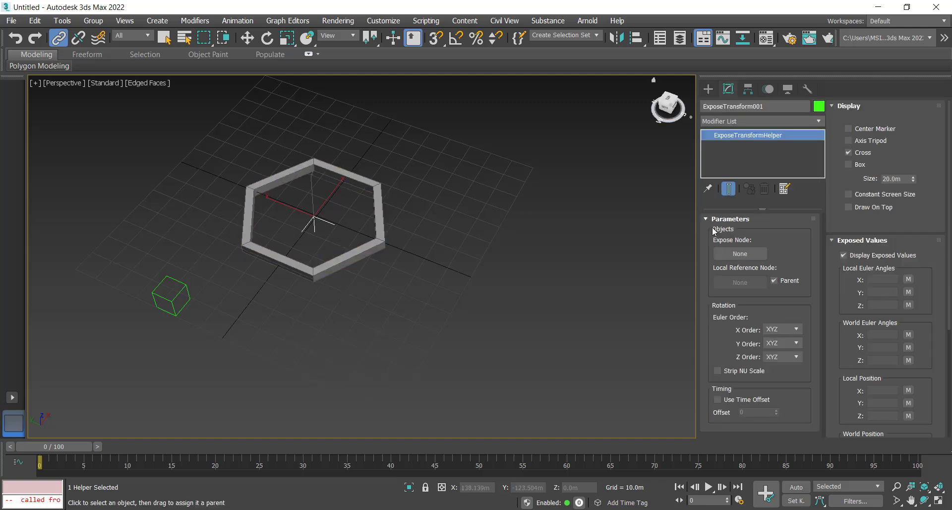
{"action": "left_click", "coordinate": [720, 254]}
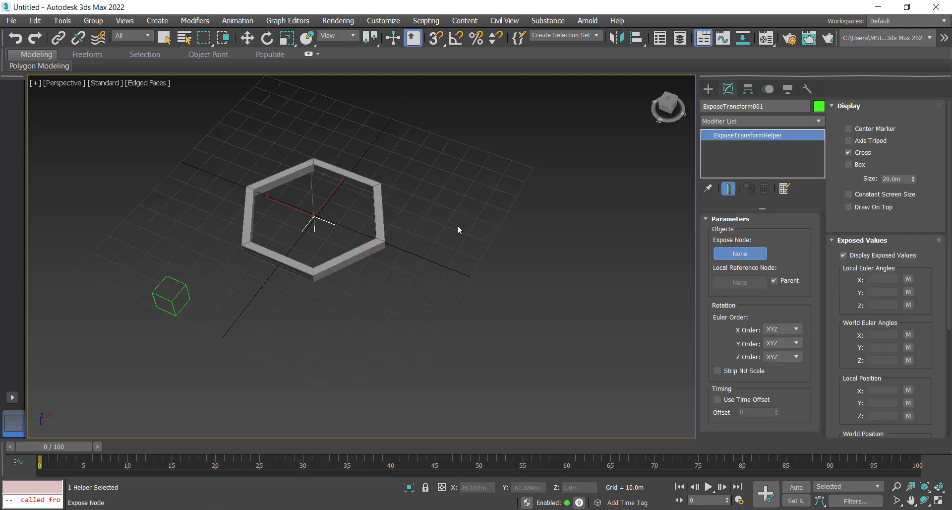
{"action": "left_click", "coordinate": [386, 222]}
{"action": "left_click", "coordinate": [781, 278]}
{"action": "left_click", "coordinate": [748, 283]}
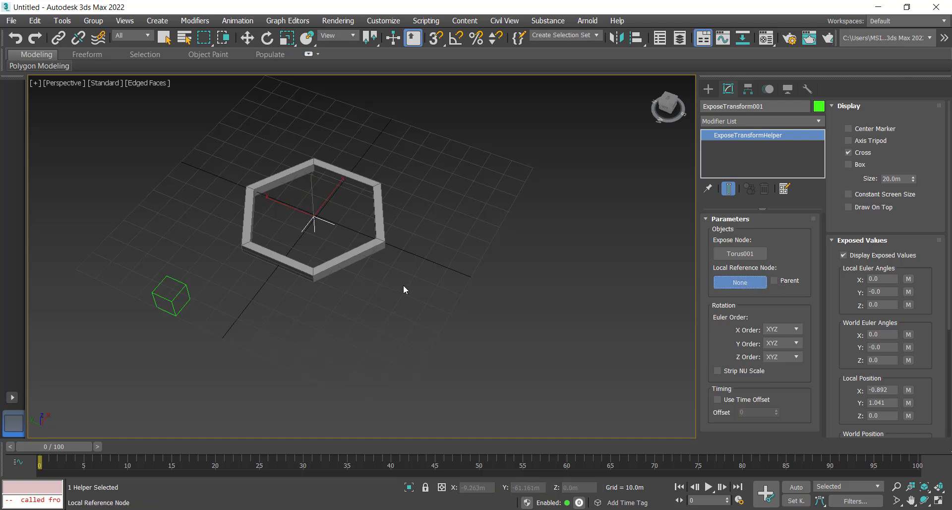
{"action": "left_click", "coordinate": [181, 288]}
Step: Wire the torus's Radius 1 to the ExposeTm helper's Distance, with one-way control from the helper to the torus
{"action": "left_click", "coordinate": [382, 224]}
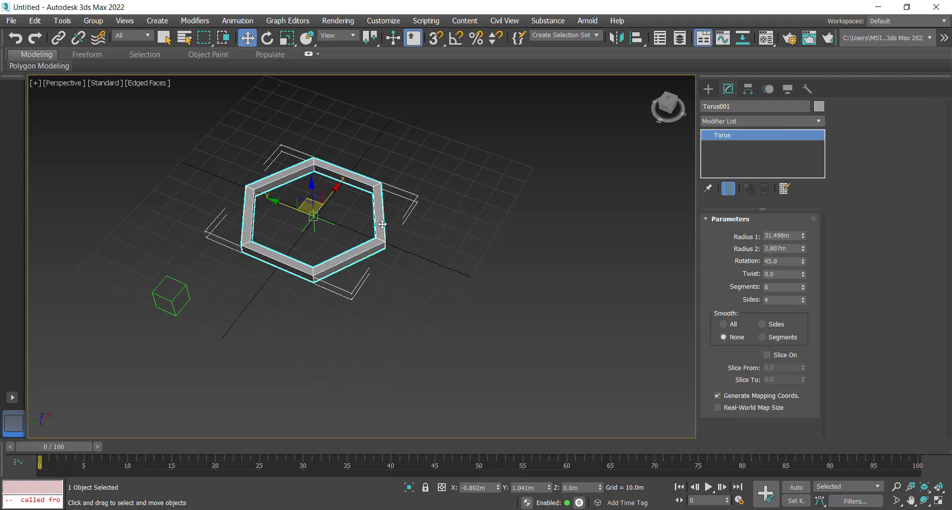
{"action": "right_click", "coordinate": [381, 224]}
{"action": "left_click", "coordinate": [407, 347]}
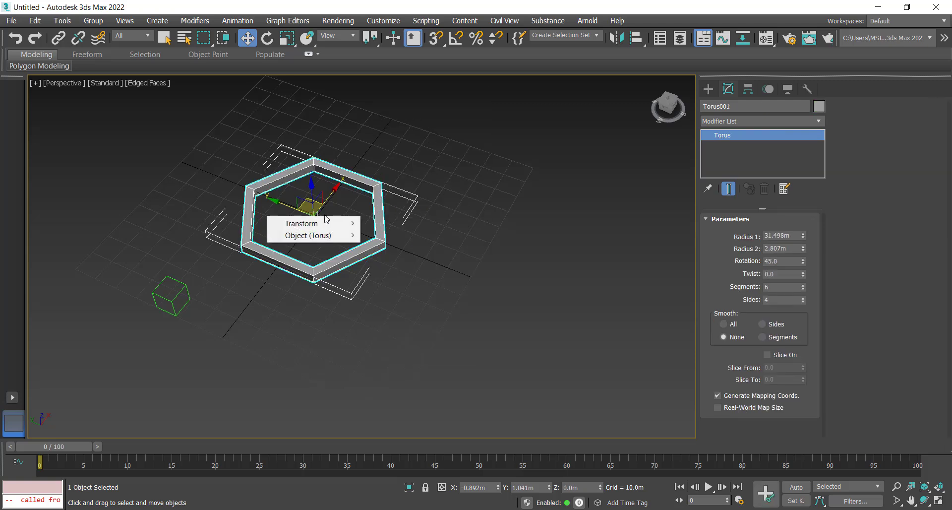
{"action": "mouse_move", "coordinate": [340, 236]}
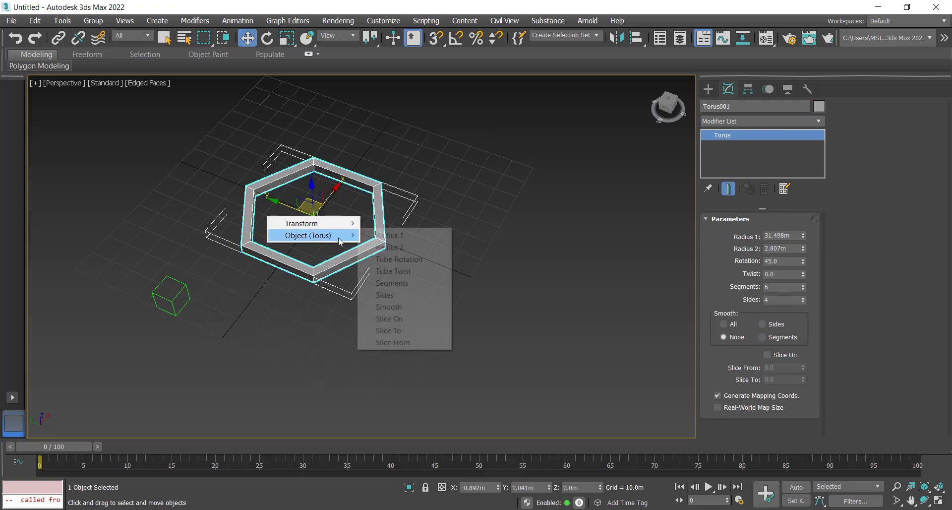
{"action": "left_click", "coordinate": [379, 236]}
{"action": "left_click", "coordinate": [315, 217]}
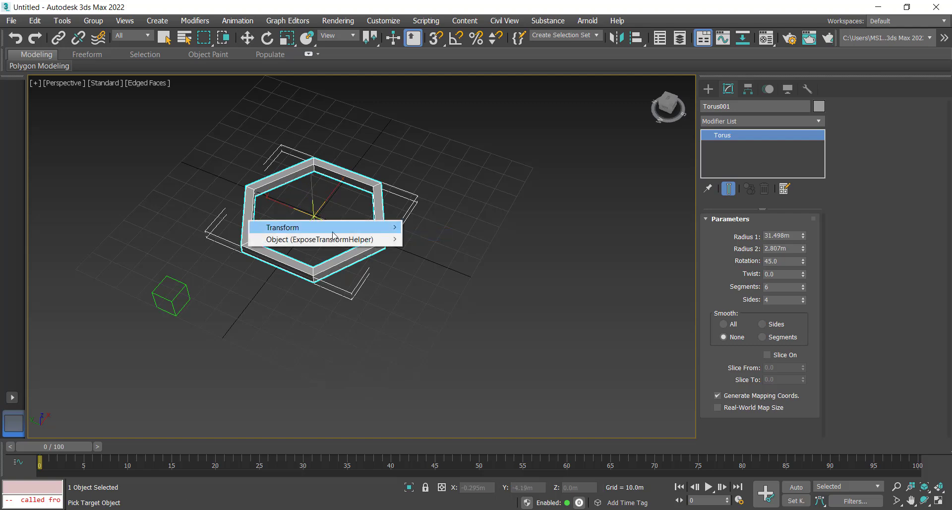
{"action": "mouse_move", "coordinate": [350, 240]}
{"action": "left_click", "coordinate": [457, 376]}
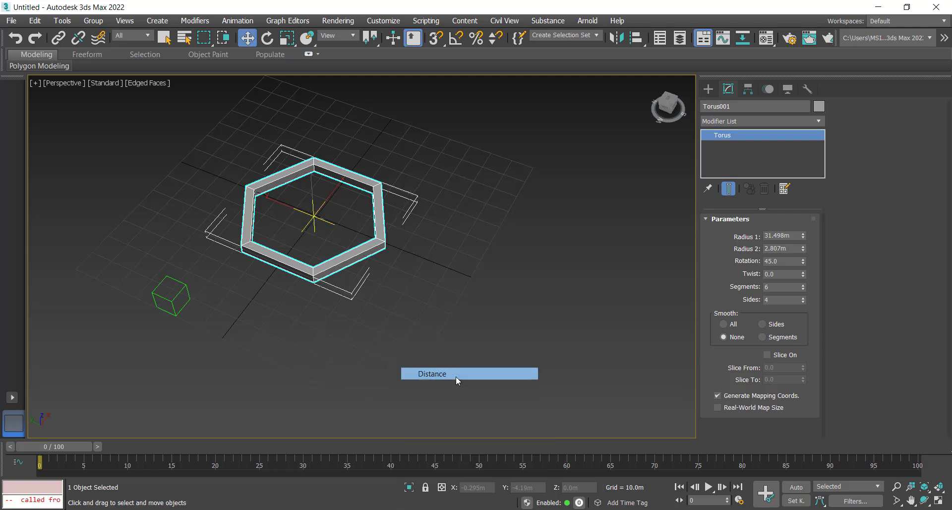
{"action": "left_click", "coordinate": [456, 376]}
{"action": "left_click", "coordinate": [694, 110]}
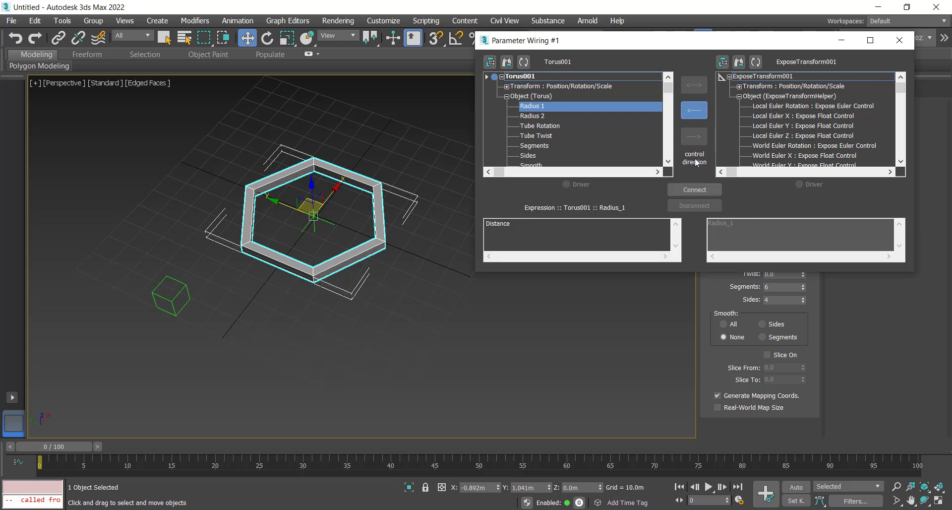
{"action": "left_click", "coordinate": [694, 189]}
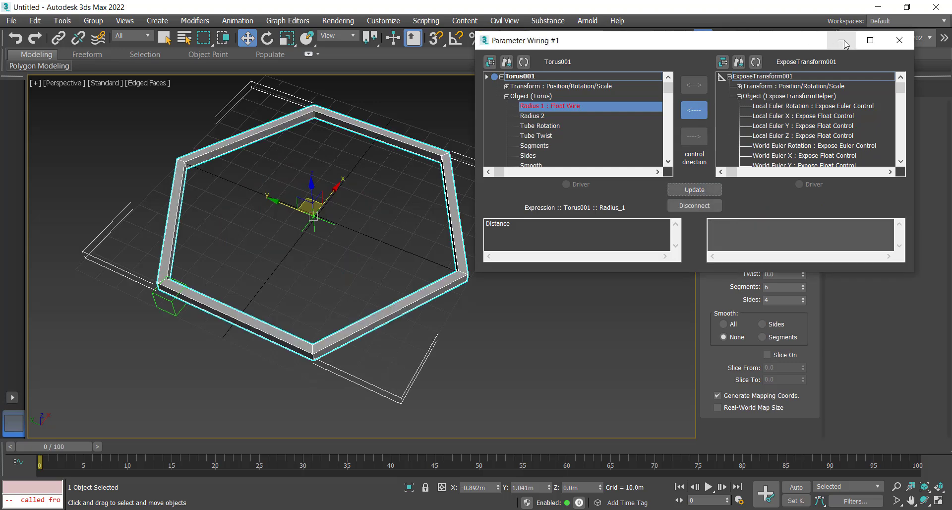
Step: Change the torus's Radius 1 wiring expression to Distance/2 and update the wire
{"action": "left_click", "coordinate": [540, 227]}
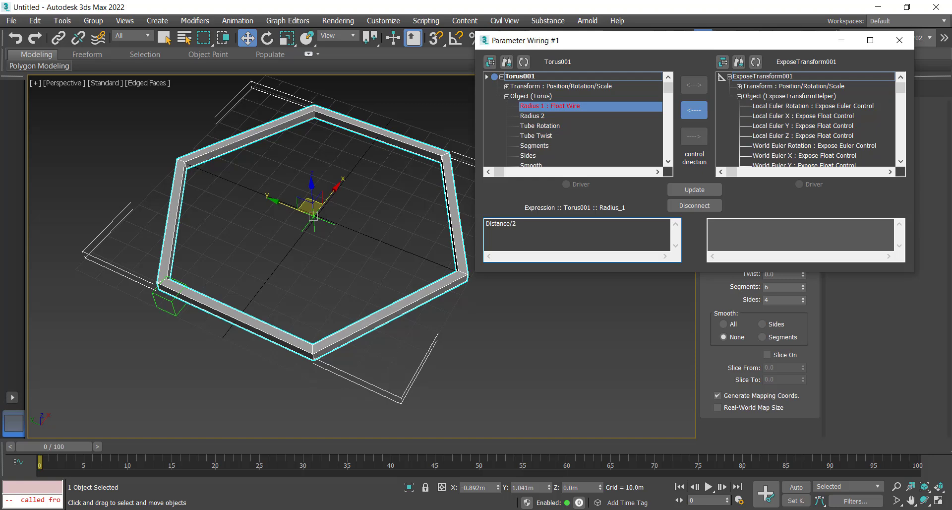
{"action": "left_click", "coordinate": [695, 189]}
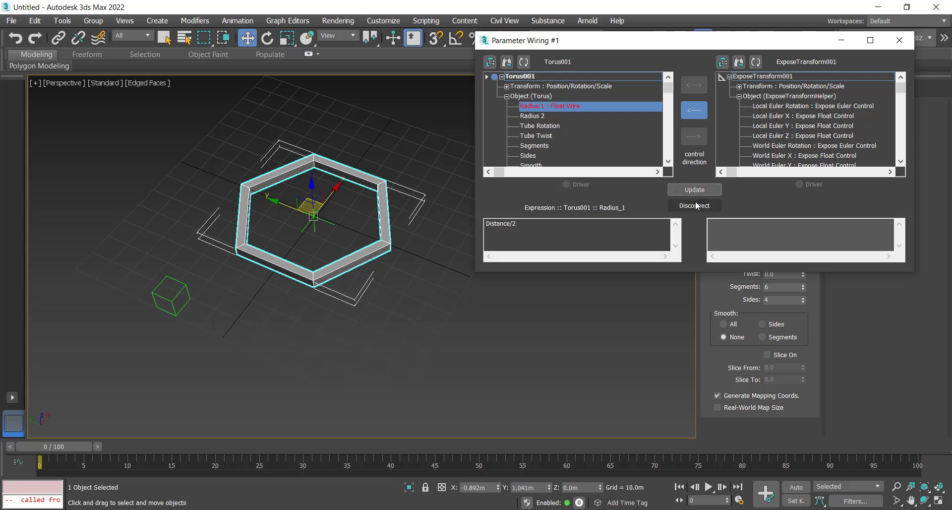
{"action": "left_click", "coordinate": [841, 43]}
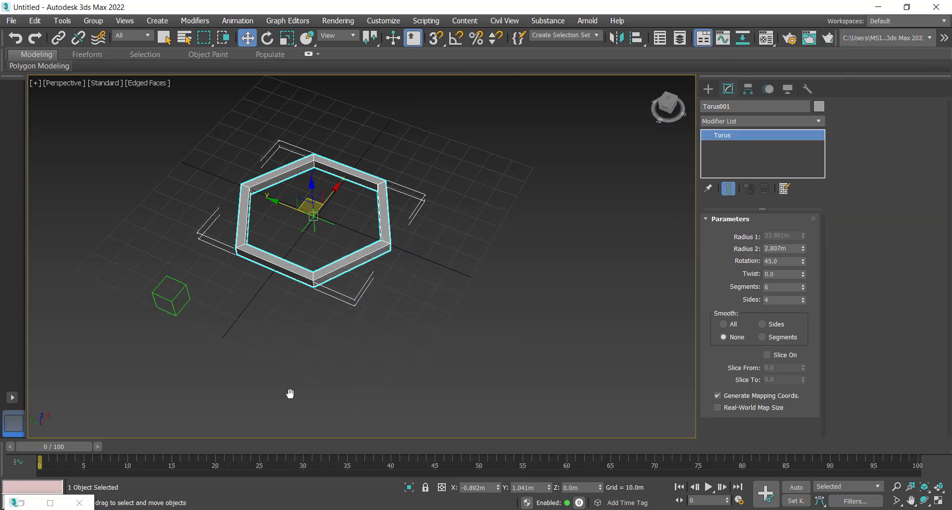
Step: Select the torus with its ExposeTm helper and clone them along X in the top view as a row of 15 copies
{"action": "middle_click_drag", "start_coordinate": [290, 393], "coordinate": [283, 391]}
{"action": "left_click_drag", "start_coordinate": [275, 189], "coordinate": [274, 188]}
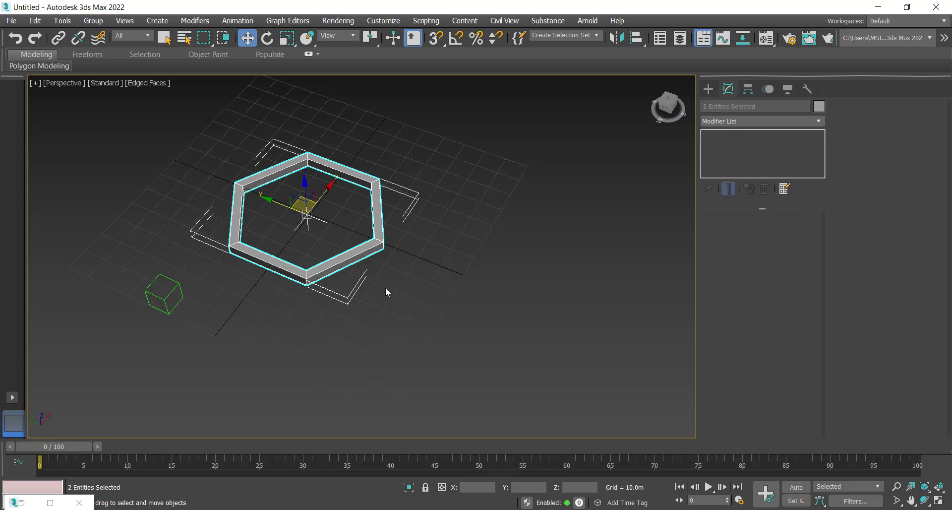
{"action": "key", "text": "t"}
{"action": "middle_click_drag", "start_coordinate": [370, 291], "coordinate": [357, 288]}
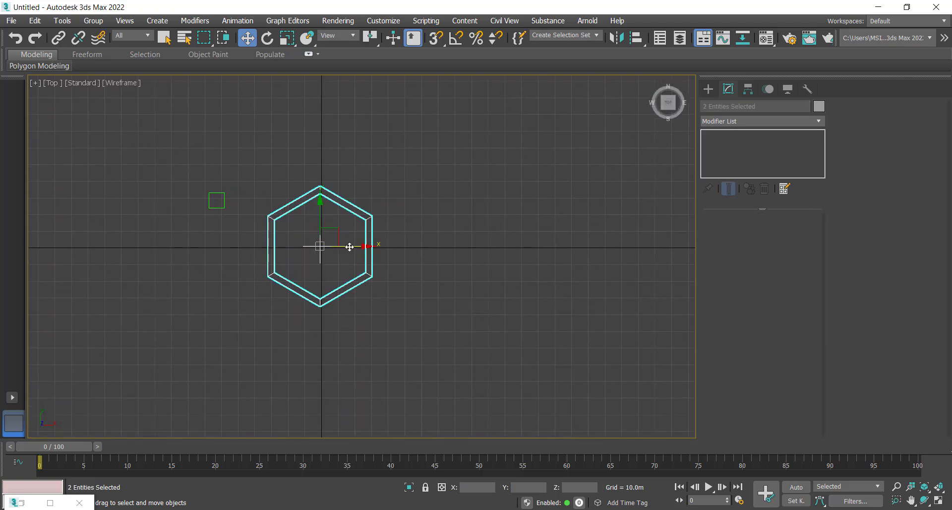
{"action": "mouse_move", "coordinate": [350, 246]}
{"action": "left_mouse_down"}
{"action": "mouse_move", "coordinate": [469, 248]}
{"action": "mouse_move", "coordinate": [451, 249]}
{"action": "left_mouse_up"}
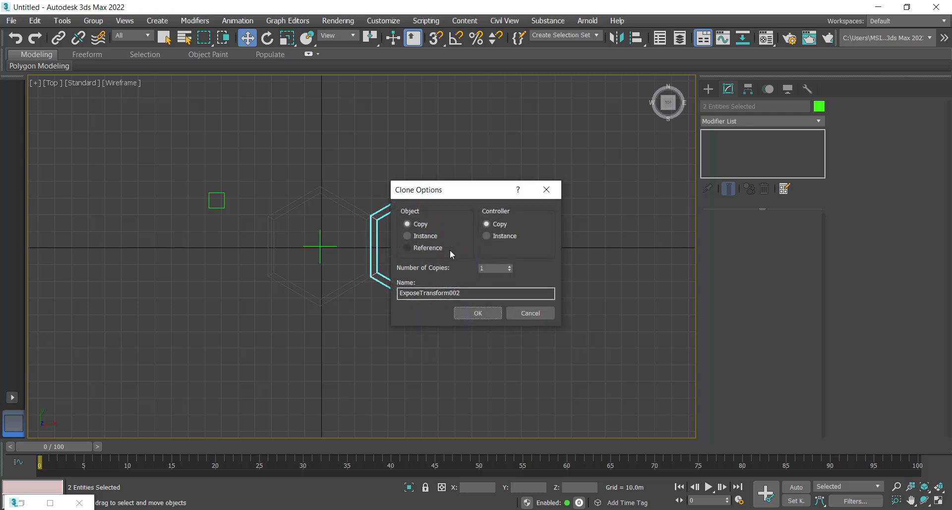
{"action": "left_click", "coordinate": [510, 266]}
{"action": "left_click", "coordinate": [510, 266]}
{"action": "left_click", "coordinate": [487, 313]}
Step: Hide the grid, select the whole row of toruses and helpers, and clone it repeatedly along negative Y as copies
{"action": "middle_click_drag", "start_coordinate": [485, 325], "coordinate": [420, 312]}
{"action": "scroll", "coordinate": [490, 334], "scroll_direction": "down", "scroll_amount": 4}
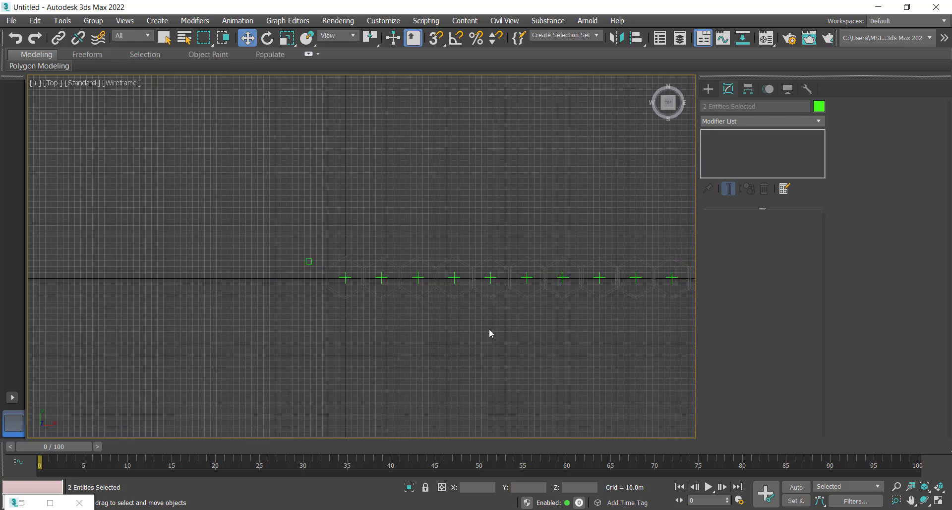
{"action": "middle_click_drag", "start_coordinate": [617, 346], "coordinate": [489, 345]}
{"action": "key", "text": "g"}
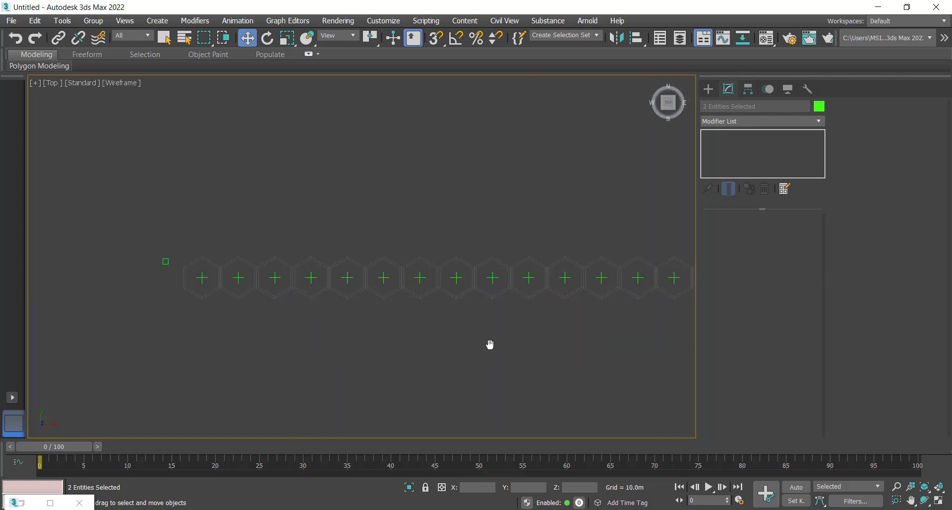
{"action": "scroll", "coordinate": [507, 346], "scroll_direction": "down", "scroll_amount": 2}
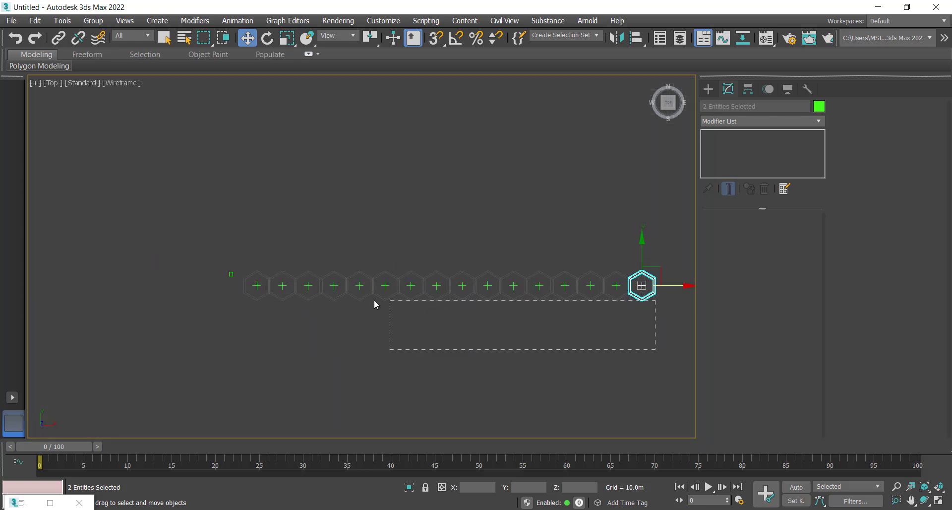
{"action": "left_click", "coordinate": [259, 288]}
{"action": "scroll", "coordinate": [446, 276], "scroll_direction": "up", "scroll_amount": 4}
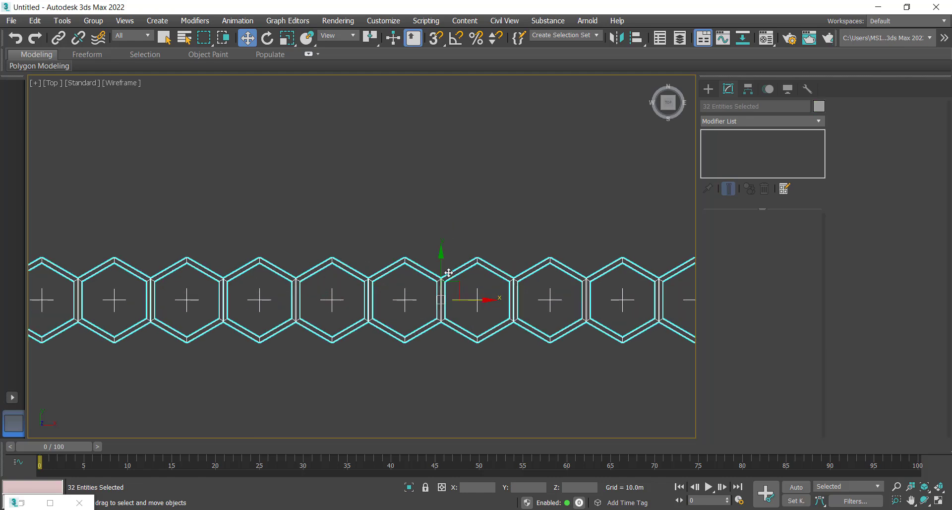
{"action": "left_click_drag", "start_coordinate": [440, 265], "coordinate": [440, 350], "text": "shift"}
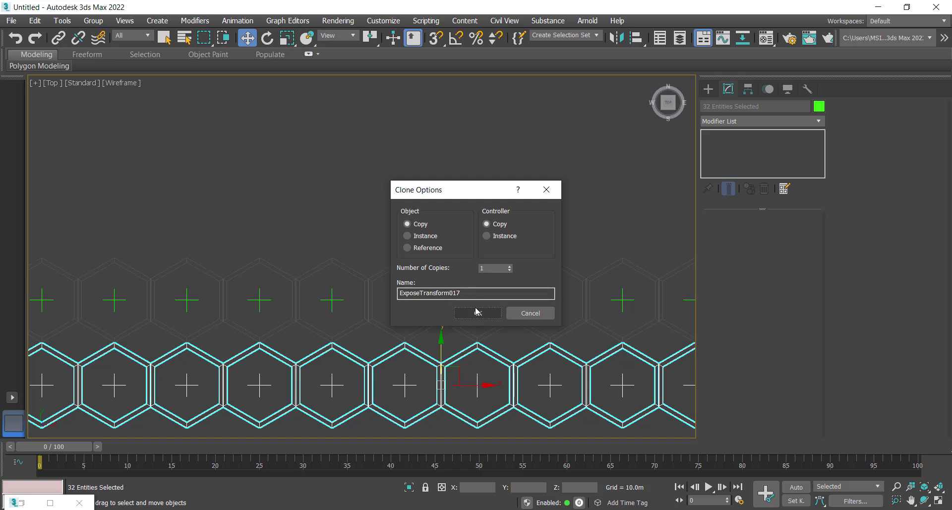
{"action": "left_click", "coordinate": [494, 267]}
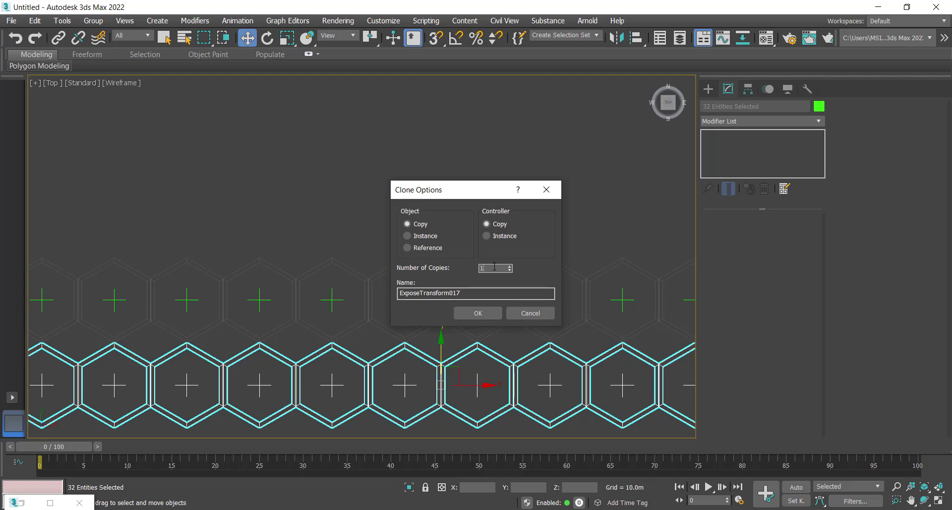
{"action": "left_click", "coordinate": [488, 313]}
Step: In the perspective view, move the dummy into the middle of the hexagon field, to about X 256 m, Y -503 m
{"action": "key", "text": "p"}
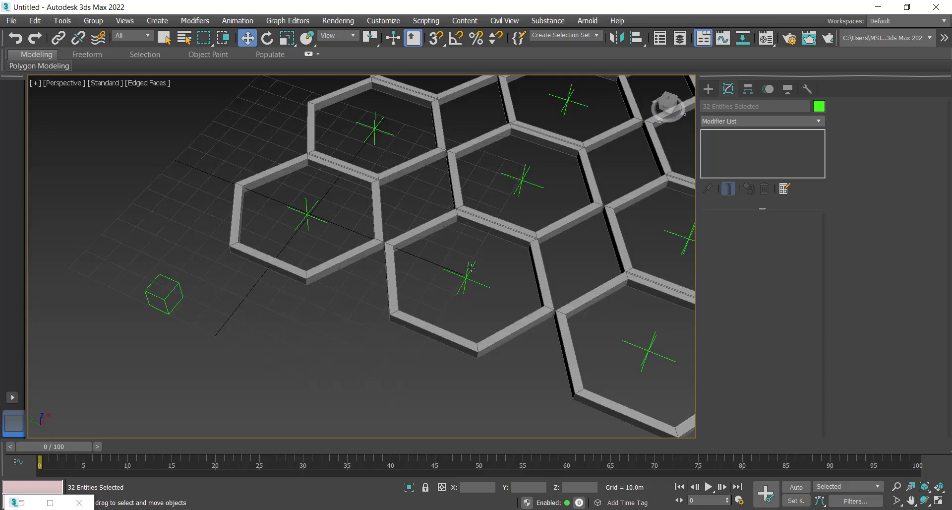
{"action": "scroll", "coordinate": [401, 355], "scroll_direction": "down", "scroll_amount": 5}
{"action": "mouse_move", "coordinate": [389, 344]}
{"action": "middle_mouse_down"}
{"action": "mouse_move", "coordinate": [352, 346]}
{"action": "mouse_move", "coordinate": [514, 361]}
{"action": "middle_mouse_up"}
{"action": "scroll", "coordinate": [538, 340], "scroll_direction": "up", "scroll_amount": 4}
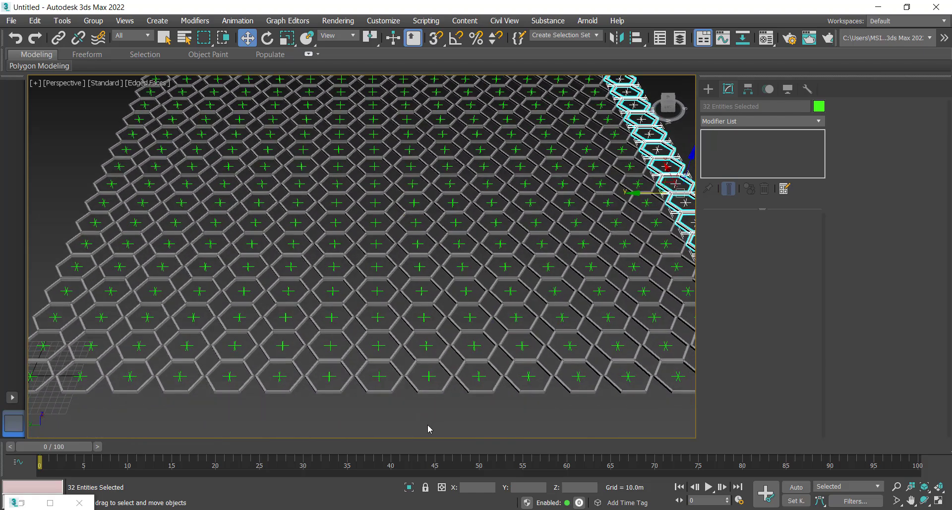
{"action": "scroll", "coordinate": [427, 417], "scroll_direction": "down", "scroll_amount": 4}
{"action": "left_click", "coordinate": [200, 390]}
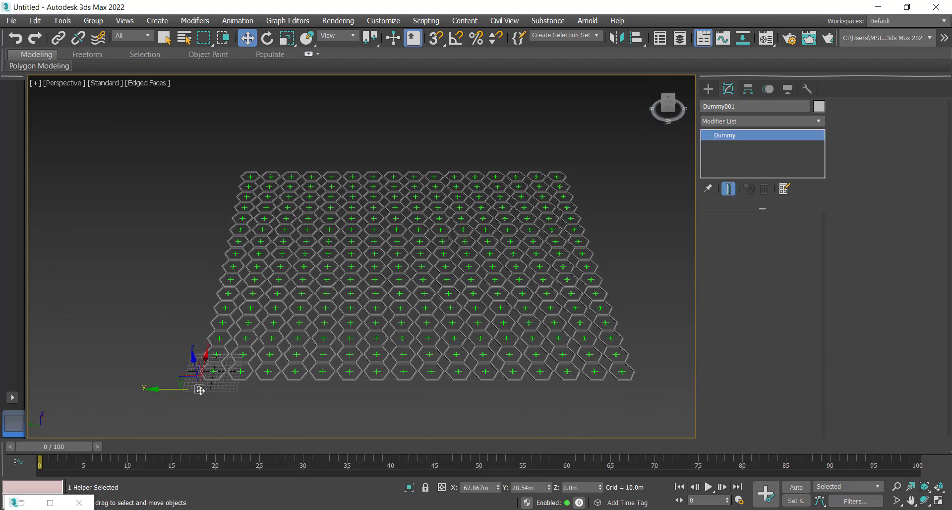
{"action": "left_click_drag", "start_coordinate": [191, 384], "coordinate": [411, 283]}
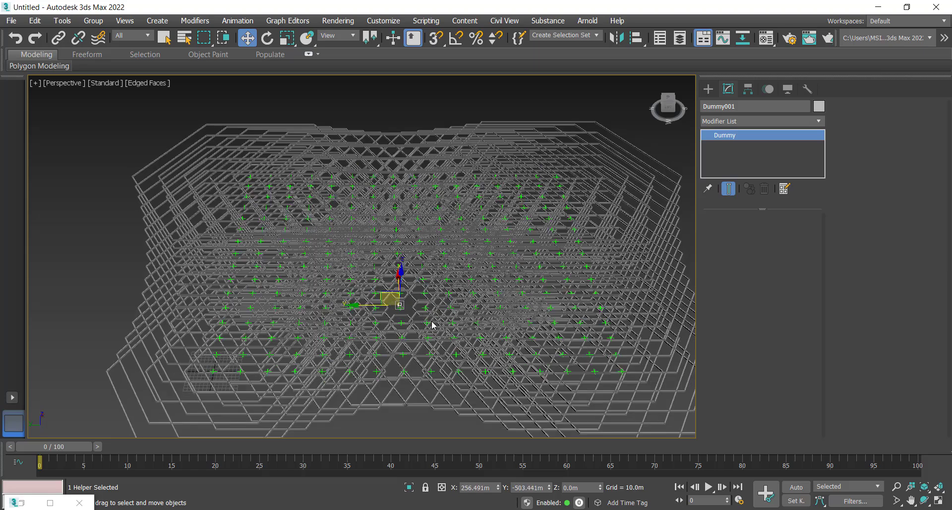
{"action": "scroll", "coordinate": [407, 321], "scroll_direction": "up", "scroll_amount": 3}
{"action": "scroll", "coordinate": [409, 286], "scroll_direction": "down", "scroll_amount": 6}
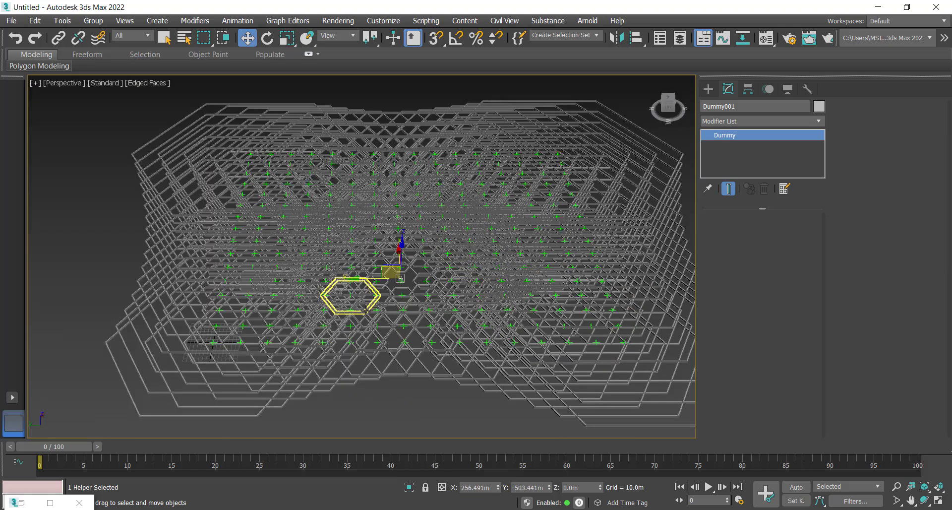
{"action": "scroll", "coordinate": [365, 327], "scroll_direction": "up", "scroll_amount": 5}
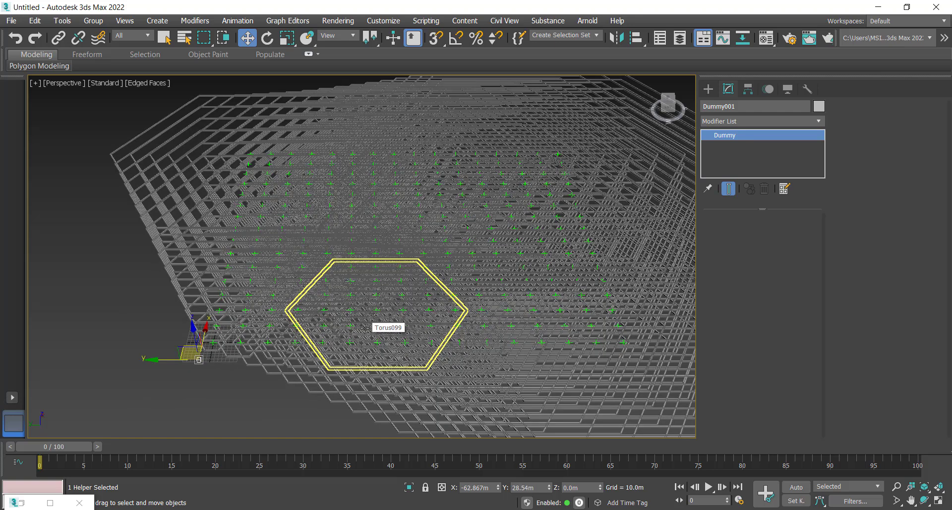
Step: Undo the dummy move and all the cloning back to the single original torus and helper, and frame them
{"action": "key", "text": "ctrl+d"}
{"action": "left_click", "coordinate": [365, 327]}
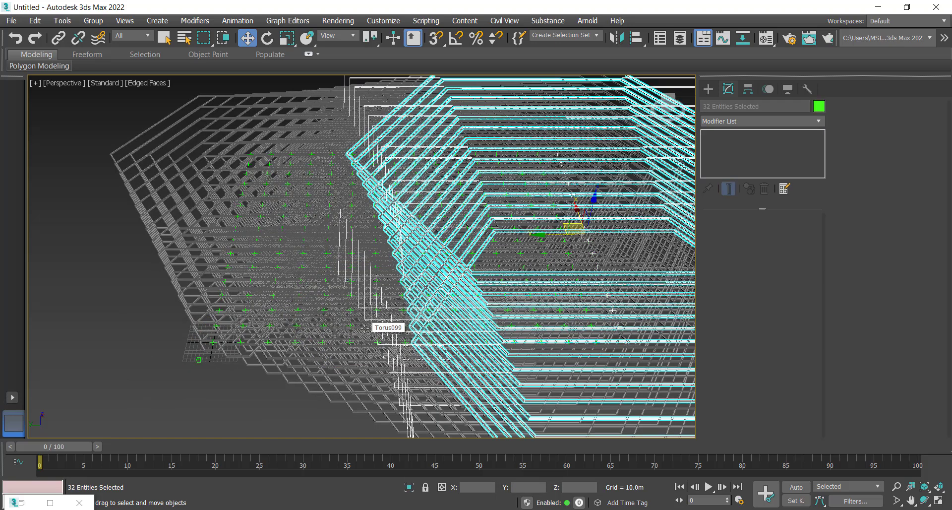
{"action": "scroll", "coordinate": [365, 328], "scroll_direction": "down", "scroll_amount": 5}
{"action": "middle_click_drag", "start_coordinate": [290, 351], "coordinate": [248, 361], "text": "alt"}
{"action": "key", "text": "ctrl+i"}
{"action": "scroll", "coordinate": [248, 366], "scroll_direction": "down", "scroll_amount": 5}
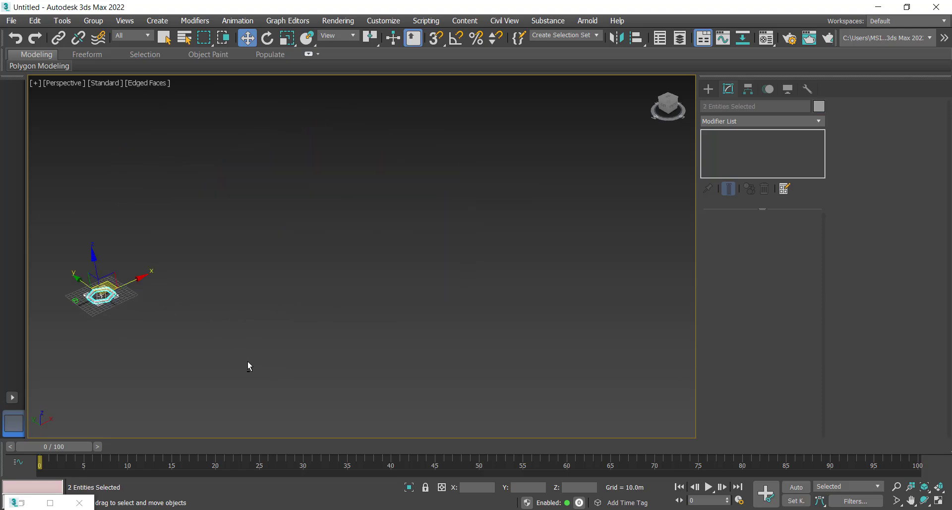
{"action": "key", "text": "z"}
{"action": "scroll", "coordinate": [214, 304], "scroll_direction": "up", "scroll_amount": 3}
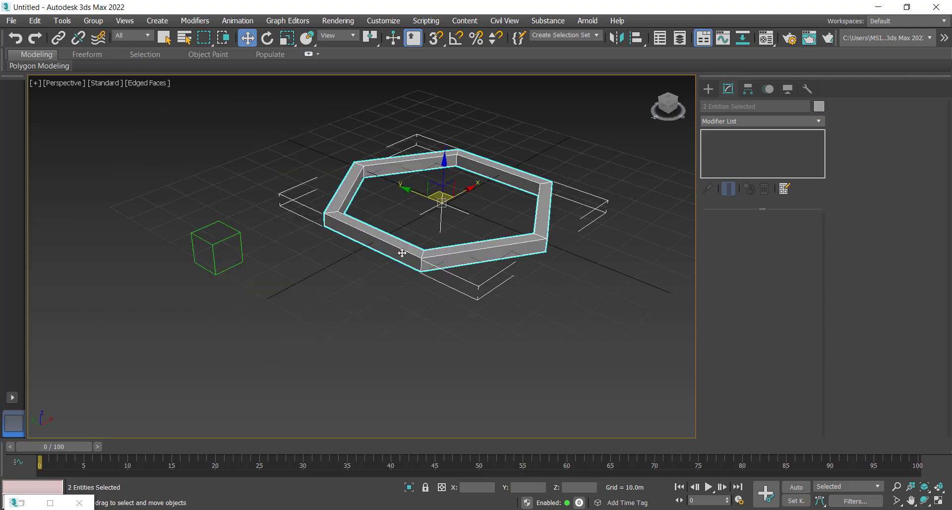
Step: Reopen the parameter wiring, set the Radius 1 expression to Distance/5, and update the wire
{"action": "left_click", "coordinate": [49, 503]}
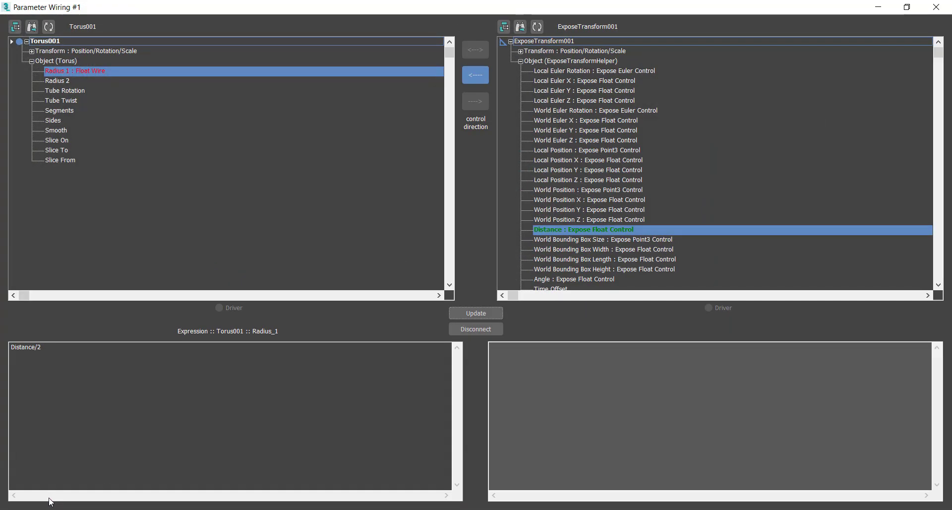
{"action": "left_click", "coordinate": [907, 7]}
{"action": "left_click", "coordinate": [530, 226]}
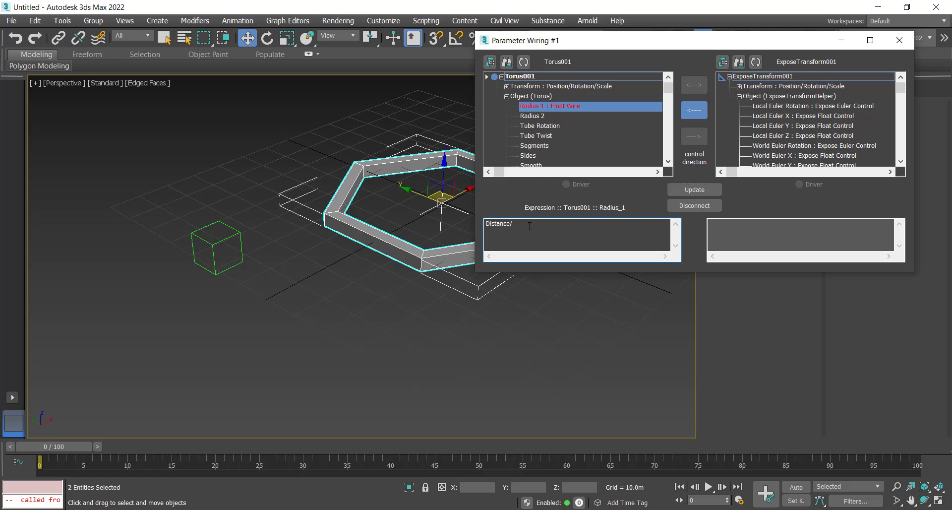
{"action": "left_click", "coordinate": [707, 191]}
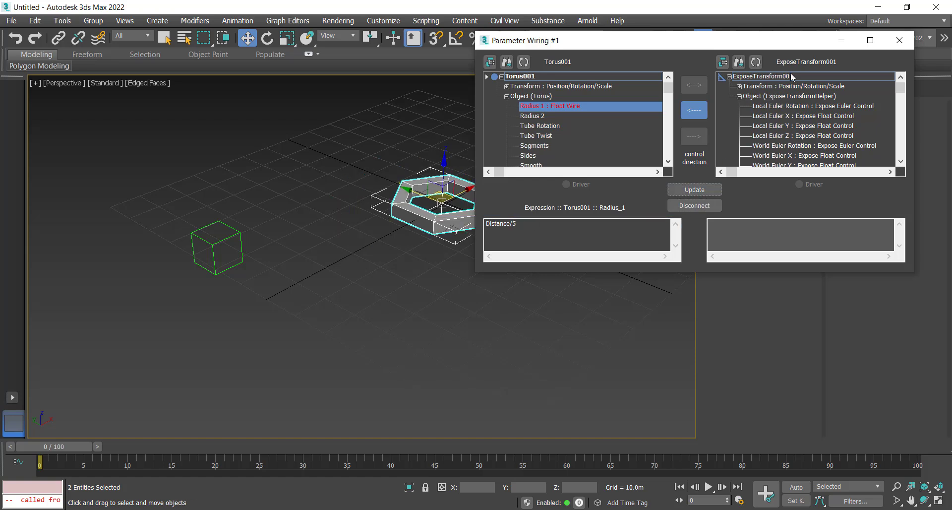
{"action": "left_click", "coordinate": [841, 43]}
{"action": "middle_click_drag", "start_coordinate": [526, 228], "coordinate": [369, 261]}
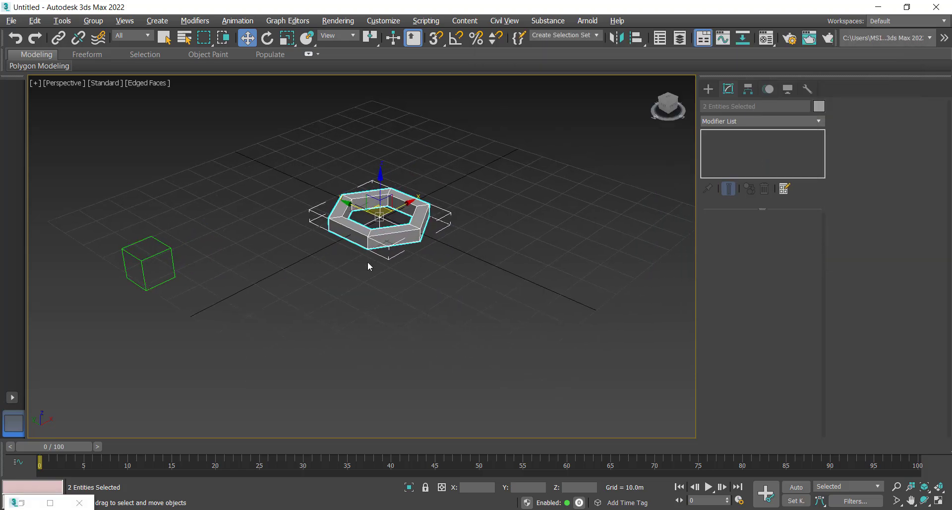
{"action": "left_click_drag", "start_coordinate": [471, 159], "coordinate": [372, 257]}
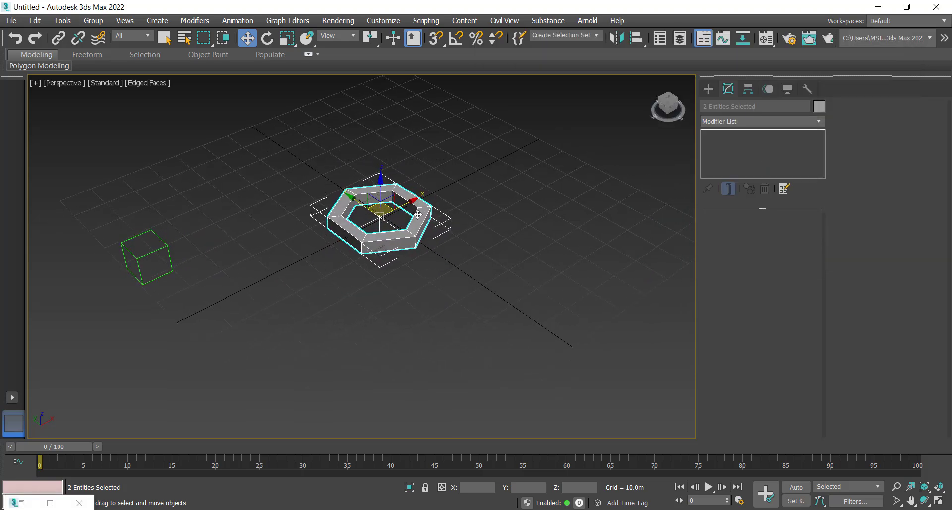
{"action": "mouse_move", "coordinate": [403, 213]}
{"action": "left_mouse_down", "text": "shift"}
{"action": "mouse_move", "coordinate": [478, 186]}
{"action": "mouse_move", "coordinate": [463, 185]}
{"action": "left_mouse_up", "text": "shift"}
{"action": "left_click", "coordinate": [523, 316]}
Step: Turn on 3D snapping and review the active snap types
{"action": "left_click", "coordinate": [433, 43]}
{"action": "right_click", "coordinate": [433, 43]}
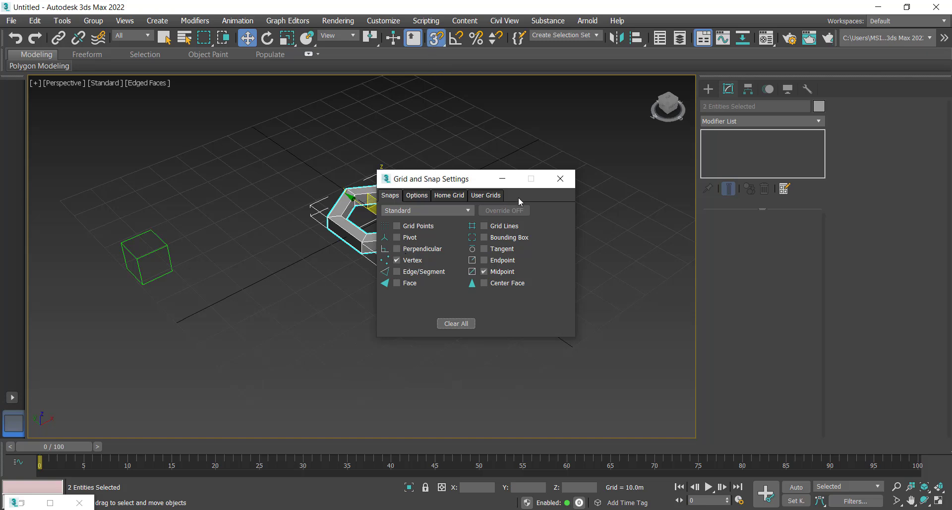
{"action": "left_click", "coordinate": [561, 179]}
Step: Clone the torus and helper along X, snapping matching corner vertices together, to make a touching row with 10 copies
{"action": "scroll", "coordinate": [400, 272], "scroll_direction": "up", "scroll_amount": 3}
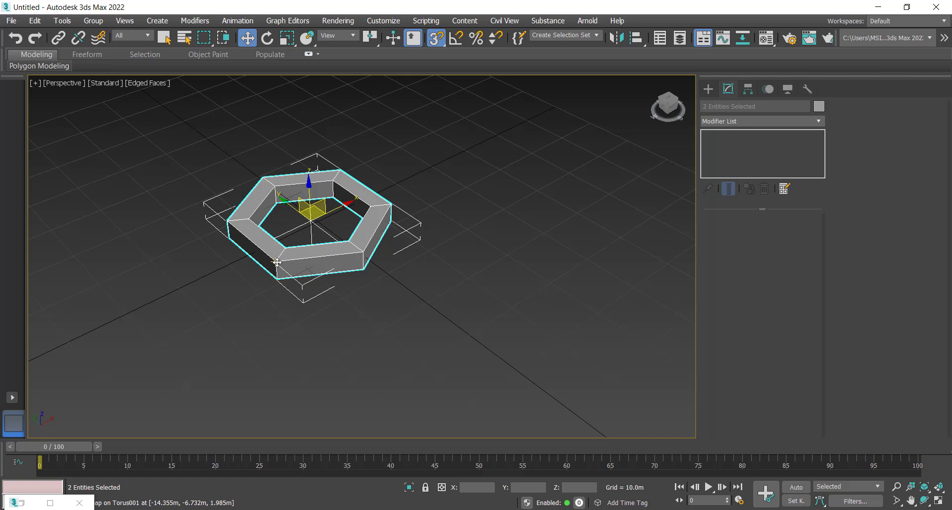
{"action": "mouse_move", "coordinate": [277, 261]}
{"action": "left_mouse_down", "text": "shift"}
{"action": "mouse_move", "coordinate": [347, 208]}
{"action": "mouse_move", "coordinate": [390, 198]}
{"action": "left_mouse_up", "text": "shift"}
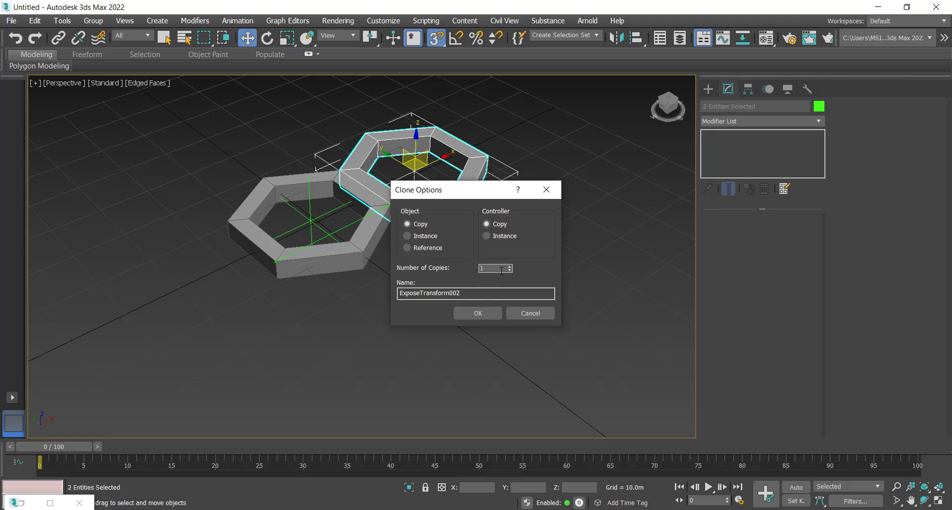
{"action": "left_click", "coordinate": [481, 313]}
{"action": "middle_click_drag", "start_coordinate": [496, 303], "coordinate": [305, 342]}
{"action": "scroll", "coordinate": [305, 342], "scroll_direction": "down", "scroll_amount": 5}
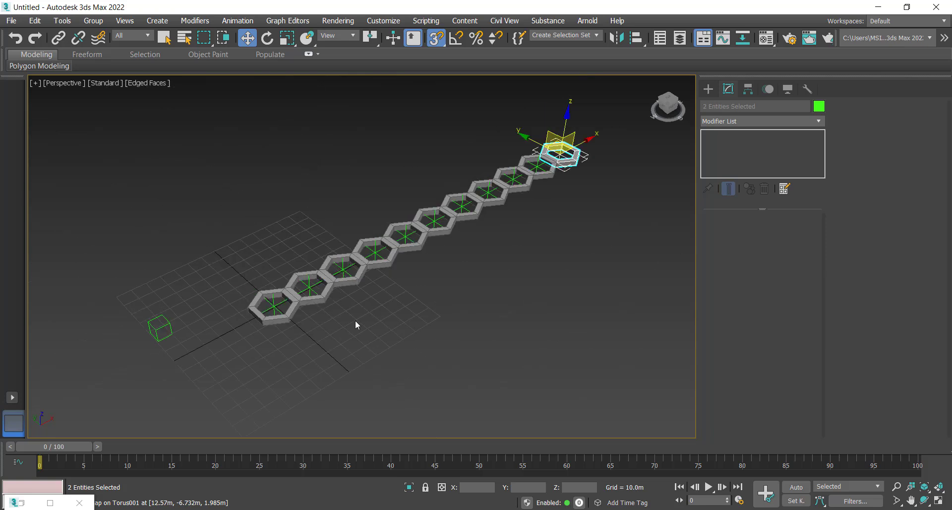
Step: Clone the whole torus and helper row downward in the Top view, snapping matching hexagon corners together, with 10 copies to form a grid
{"action": "left_click", "coordinate": [602, 142]}
{"action": "left_click_drag", "start_coordinate": [602, 142], "coordinate": [208, 369]}
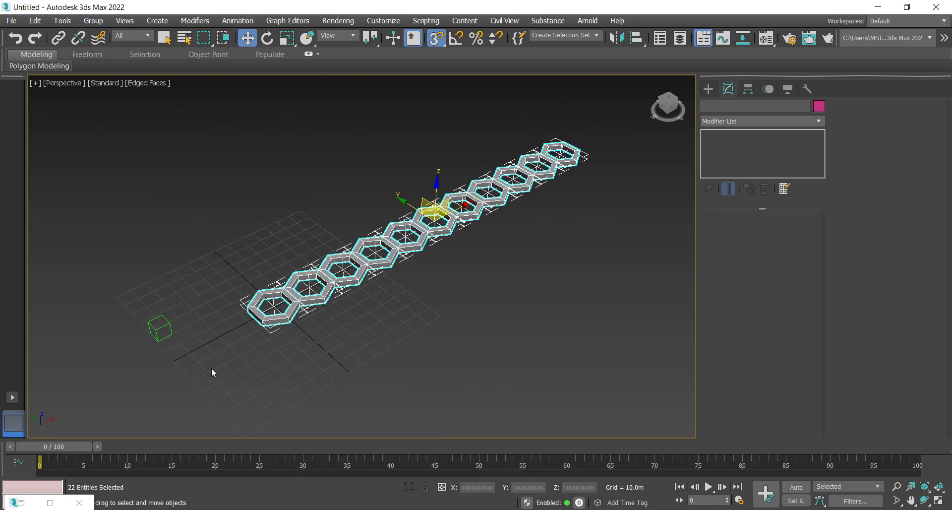
{"action": "key", "text": "t"}
{"action": "scroll", "coordinate": [224, 313], "scroll_direction": "up", "scroll_amount": 2}
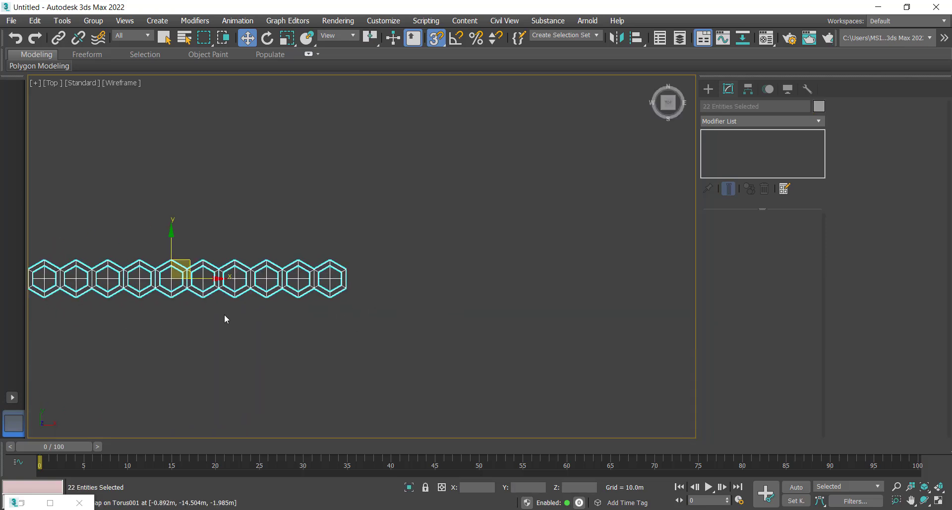
{"action": "scroll", "coordinate": [266, 284], "scroll_direction": "up", "scroll_amount": 5}
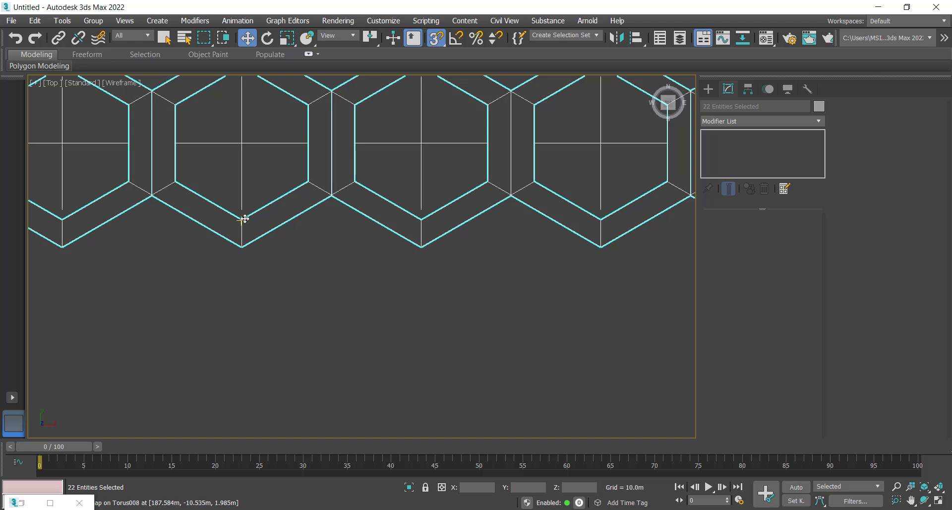
{"action": "middle_click_drag", "start_coordinate": [243, 219], "coordinate": [283, 314]}
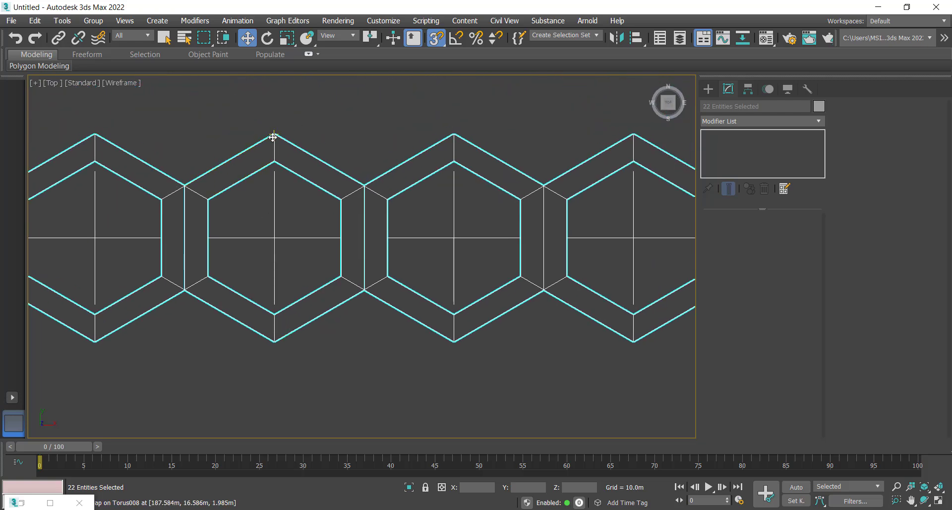
{"action": "mouse_move", "coordinate": [273, 137]}
{"action": "left_mouse_down", "text": "shift"}
{"action": "mouse_move", "coordinate": [228, 284]}
{"action": "mouse_move", "coordinate": [253, 344]}
{"action": "mouse_move", "coordinate": [274, 341]}
{"action": "left_mouse_up", "text": "shift"}
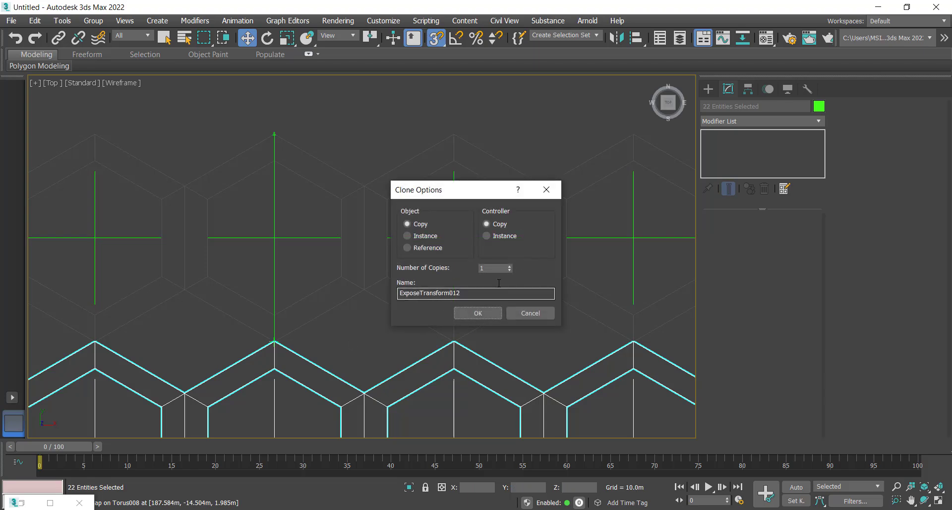
{"action": "left_click", "coordinate": [499, 268]}
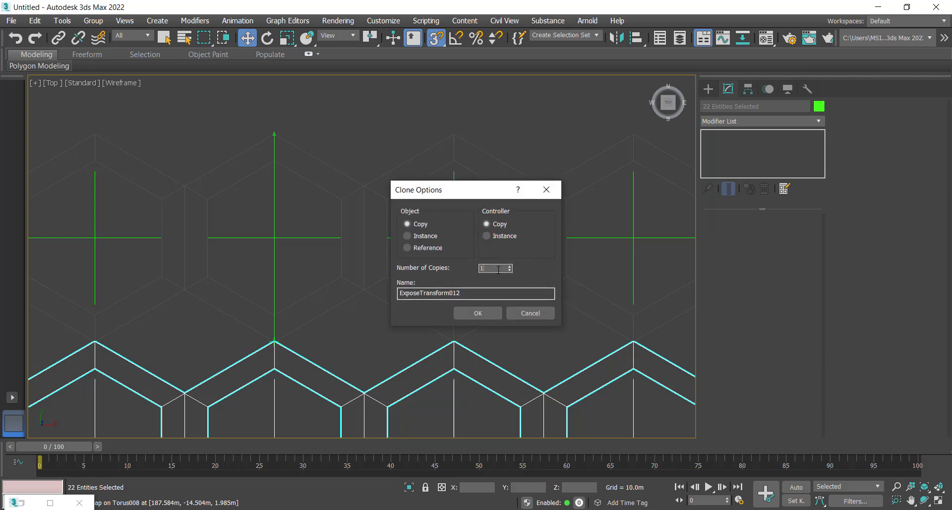
{"action": "left_click", "coordinate": [484, 313]}
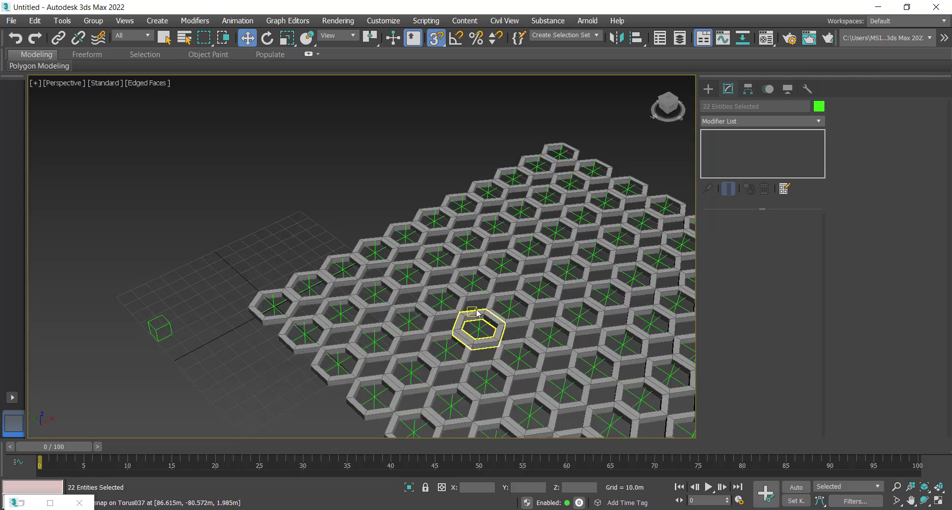
Step: Turn off 3D snapping and move the dummy into the middle of the torus grid, at about X 119 m, Y -161 m
{"action": "middle_click_drag", "start_coordinate": [484, 320], "coordinate": [347, 238]}
{"action": "scroll", "coordinate": [347, 238], "scroll_direction": "down", "scroll_amount": 3}
{"action": "left_click", "coordinate": [276, 353]}
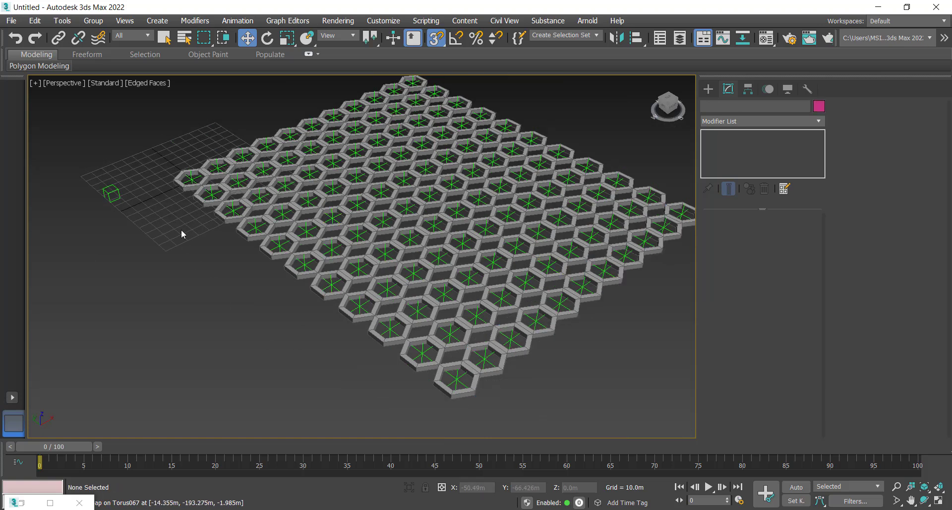
{"action": "left_click", "coordinate": [108, 208]}
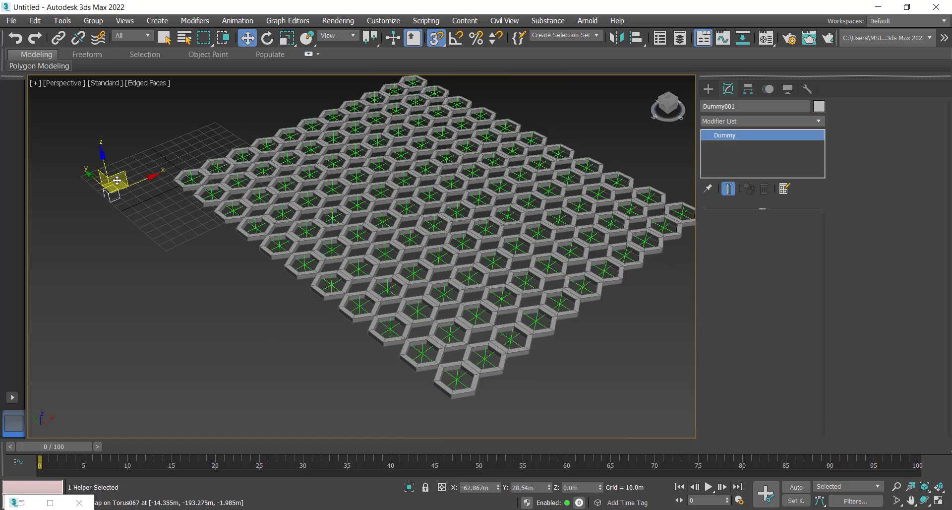
{"action": "middle_click_drag", "start_coordinate": [127, 212], "coordinate": [380, 93], "text": "alt"}
{"action": "key", "text": "s"}
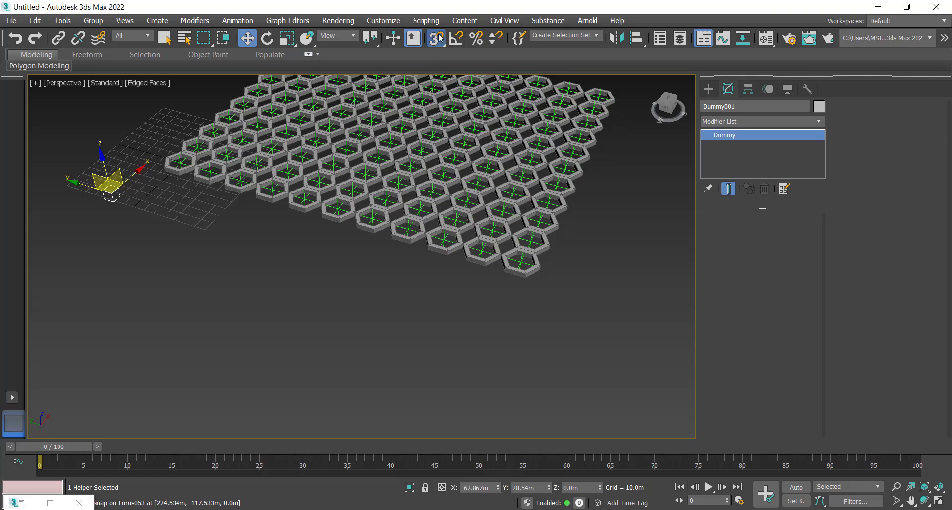
{"action": "middle_click_drag", "start_coordinate": [267, 234], "coordinate": [271, 273]}
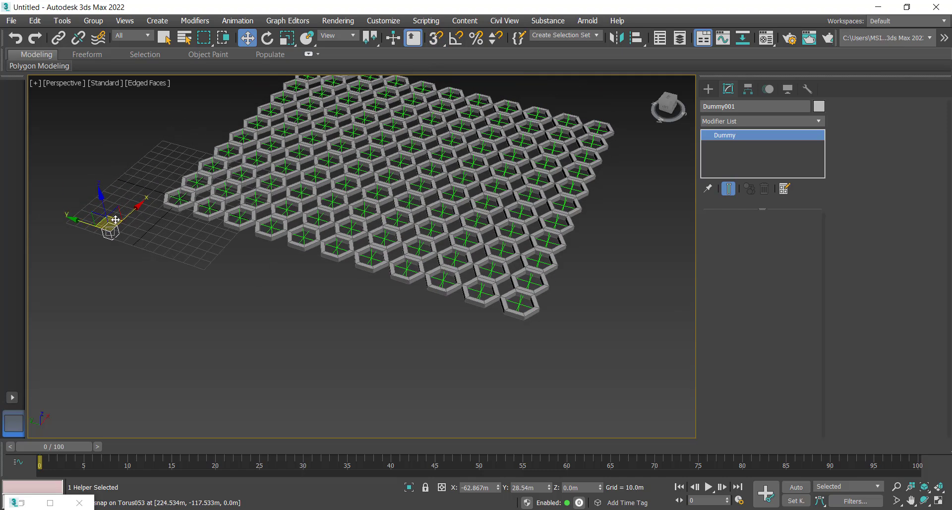
{"action": "left_click_drag", "start_coordinate": [124, 219], "coordinate": [412, 158]}
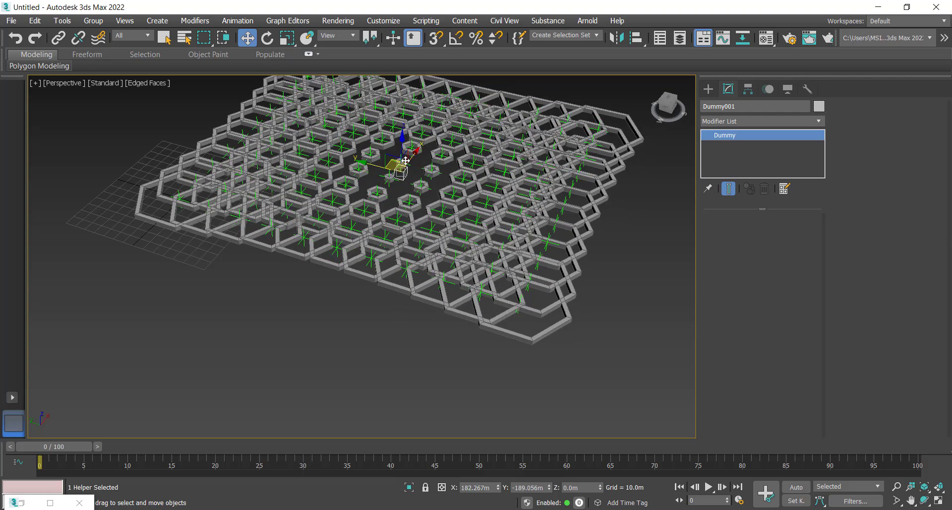
Step: Deselect the dummy, hide the Helpers category, and turn off edged faces in the Perspective view
{"action": "left_click", "coordinate": [624, 295]}
{"action": "middle_click_drag", "start_coordinate": [623, 295], "coordinate": [610, 326], "text": "alt"}
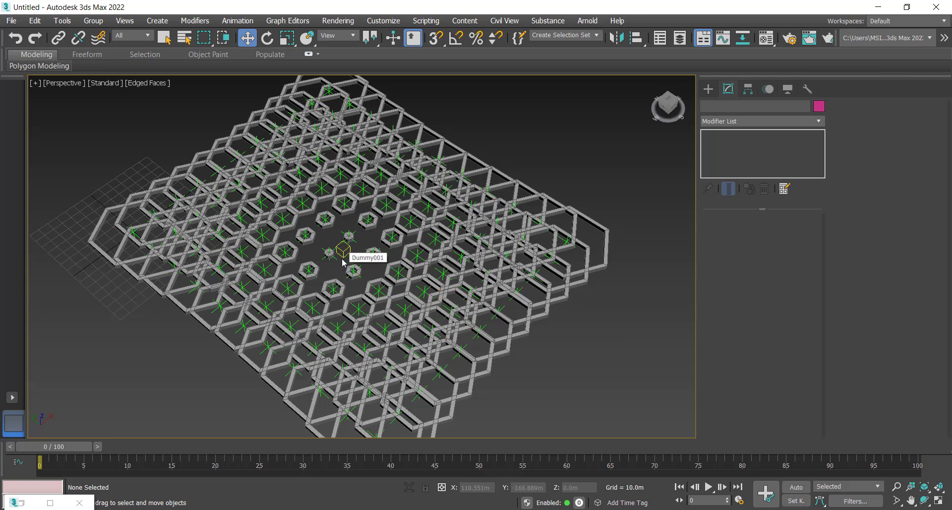
{"action": "middle_click_drag", "start_coordinate": [404, 274], "coordinate": [424, 297], "text": "alt"}
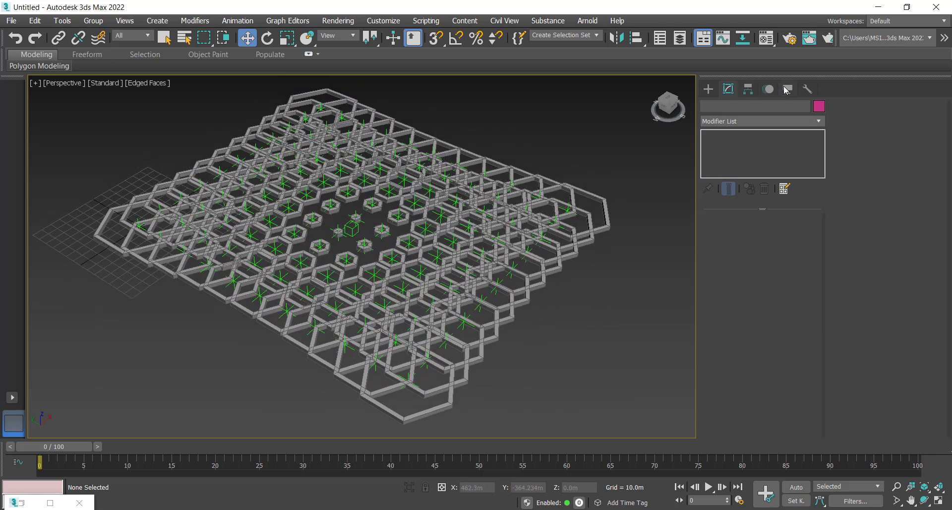
{"action": "left_click", "coordinate": [787, 90]}
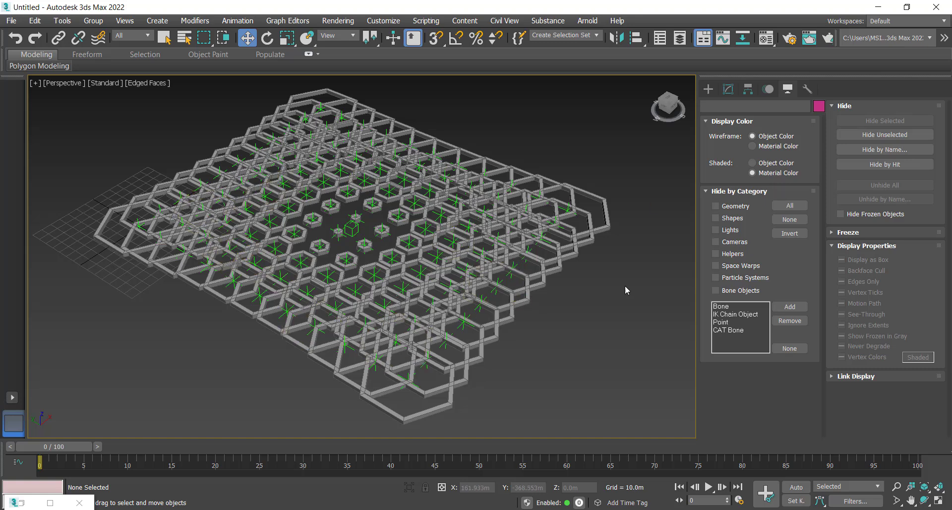
{"action": "left_click", "coordinate": [715, 255]}
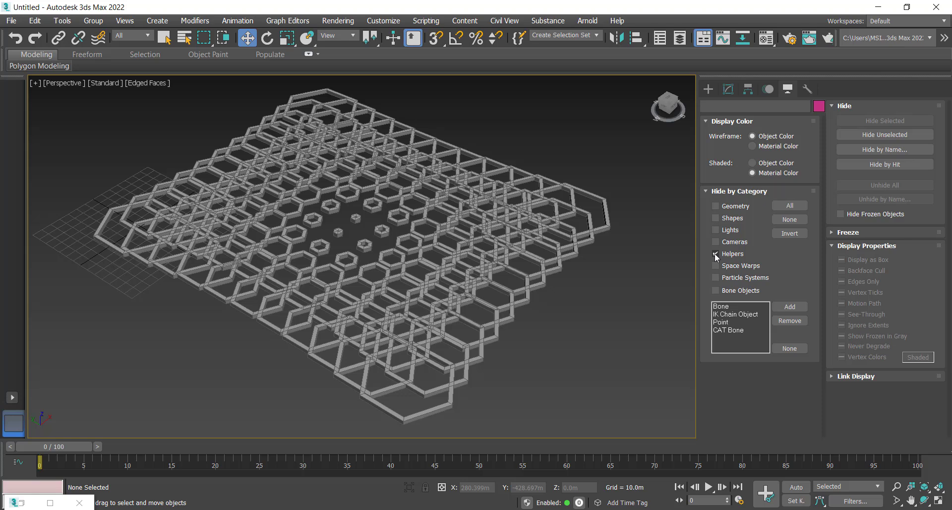
{"action": "key", "text": "F4"}
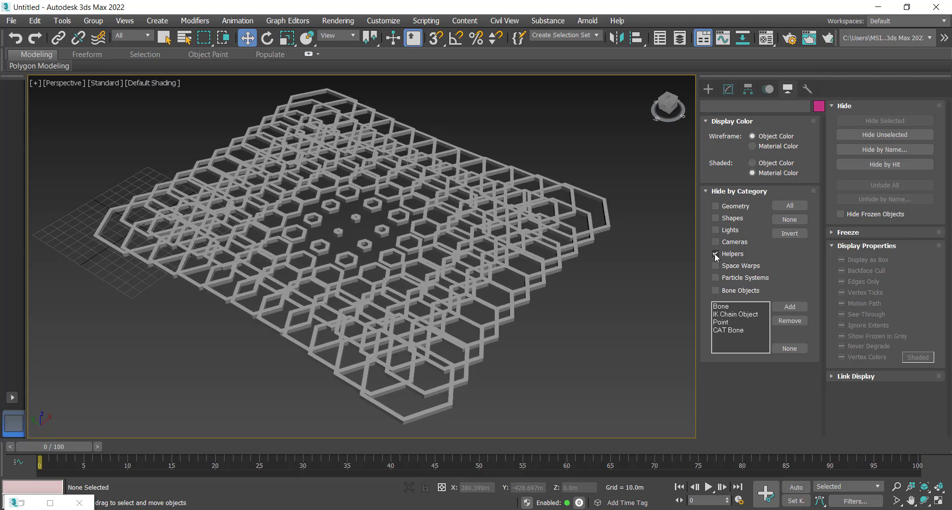
Step: Unhide the Helpers category, select the dummy in the middle of the grid, and frame the whole grid
{"action": "left_click", "coordinate": [715, 254]}
{"action": "left_click", "coordinate": [352, 230]}
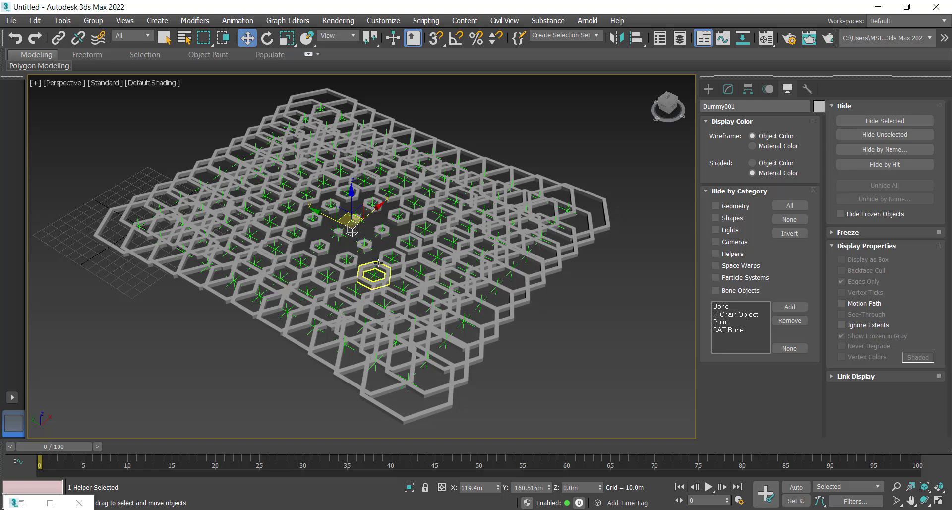
{"action": "scroll", "coordinate": [358, 252], "scroll_direction": "down", "scroll_amount": 3}
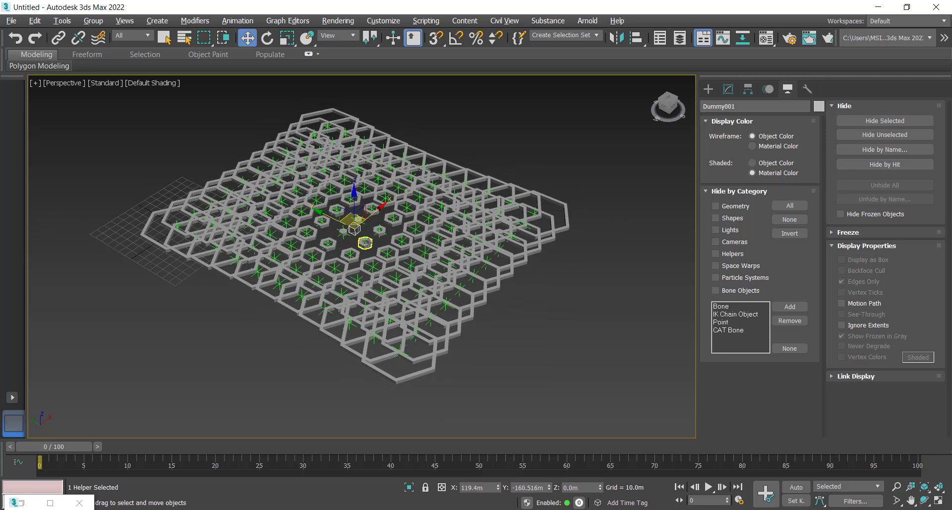
{"action": "scroll", "coordinate": [357, 252], "scroll_direction": "down", "scroll_amount": 2}
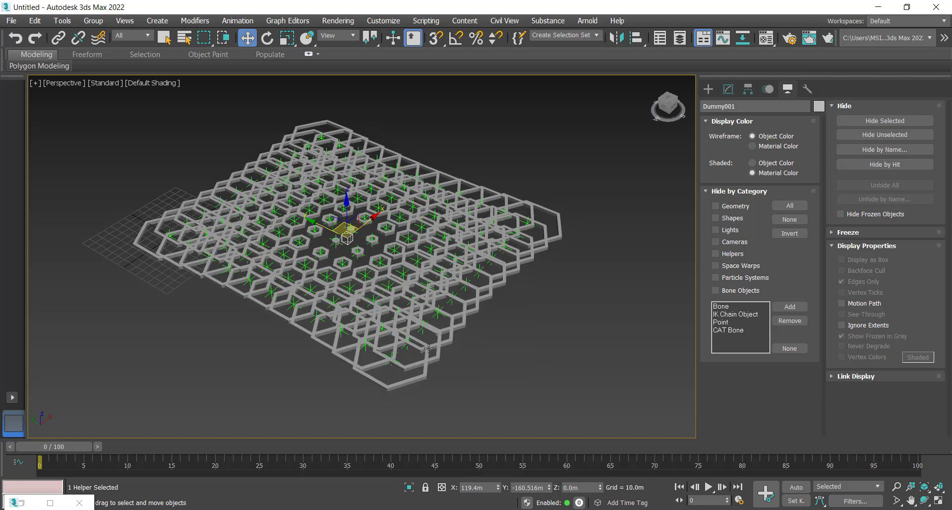